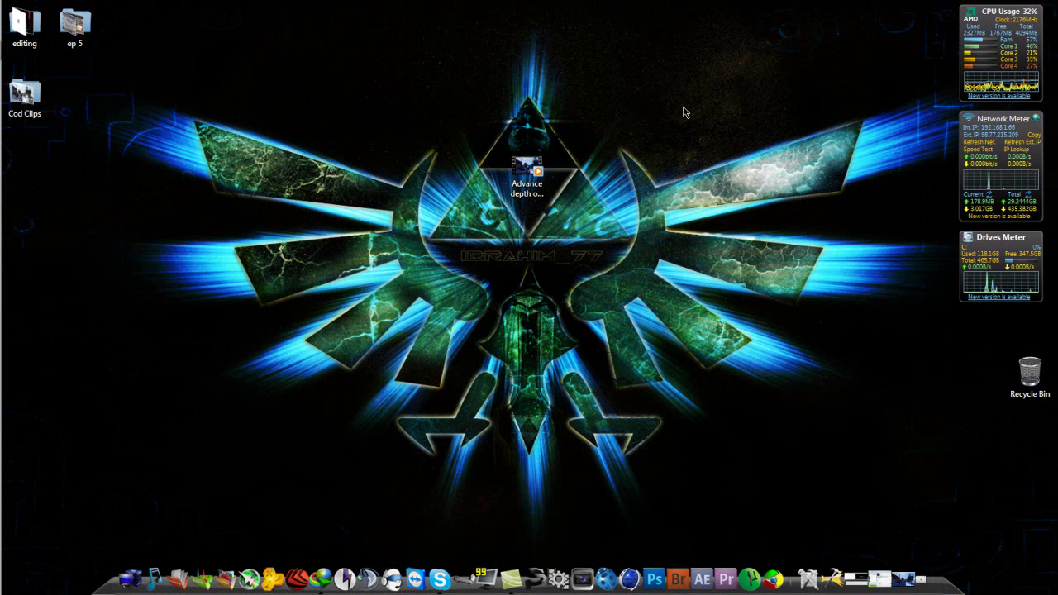
- Restore the minimized media player window showing the Advance depth of field video
{"action": "left_click", "coordinate": [526, 157]}
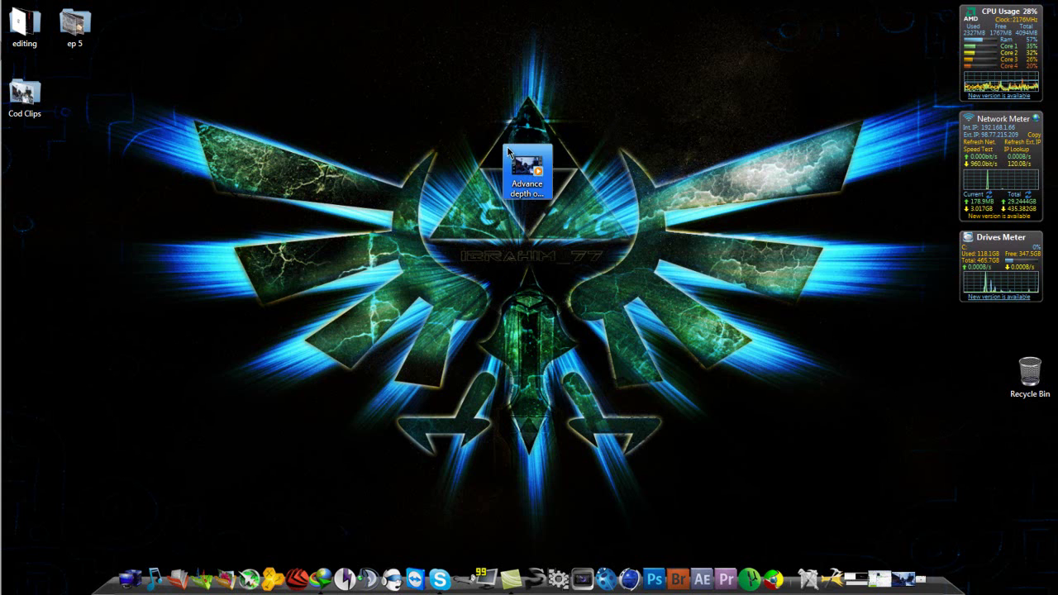
{"action": "left_click", "coordinate": [529, 205]}
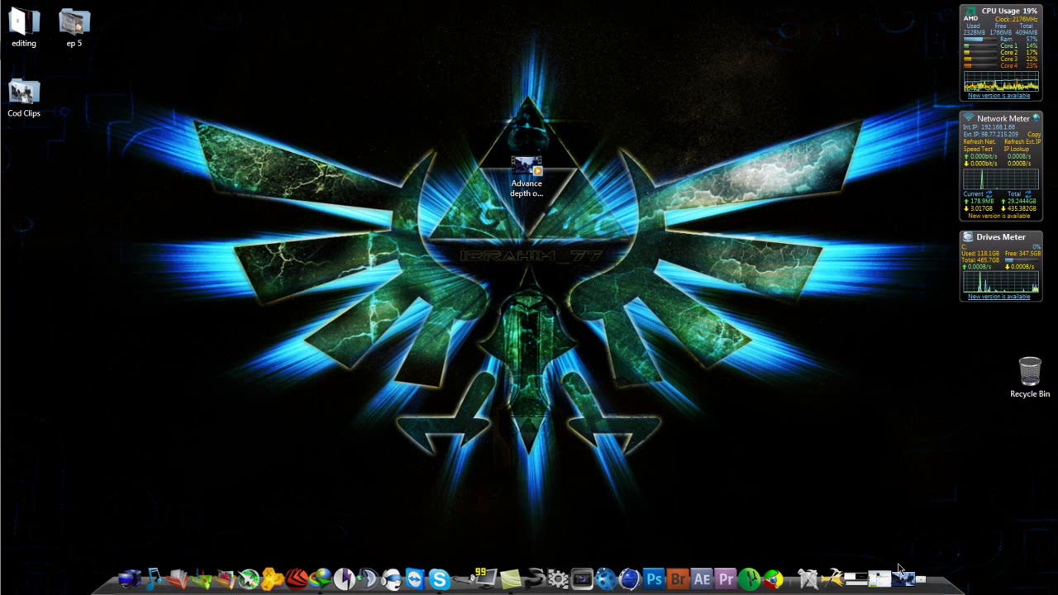
{"action": "left_click", "coordinate": [906, 580]}
- Play the finished snow clip through, then close the player with Alt+F4
{"action": "mouse_move", "coordinate": [483, 288]}
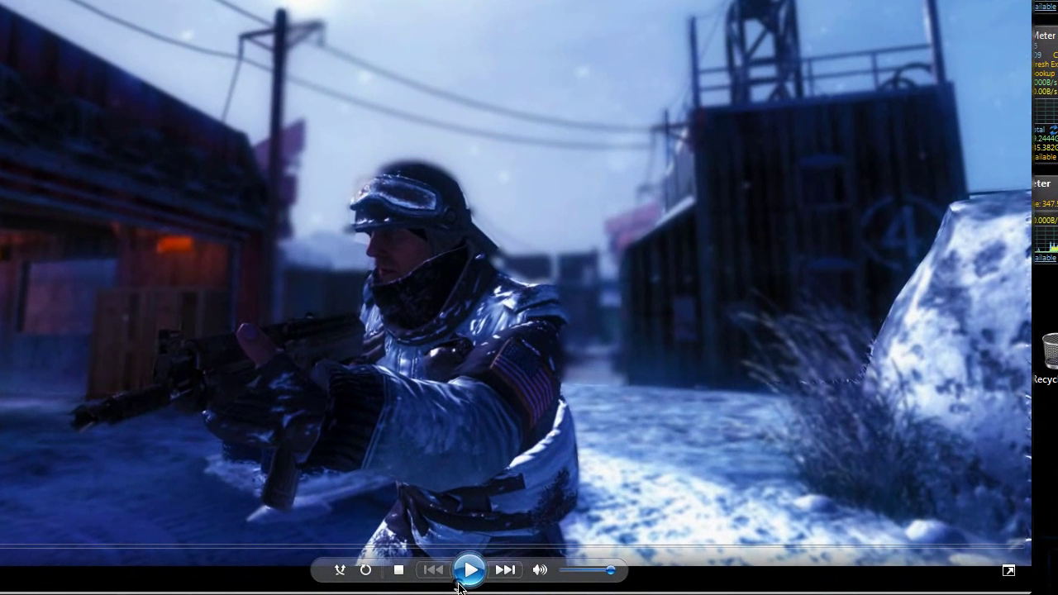
{"action": "left_click", "coordinate": [461, 578]}
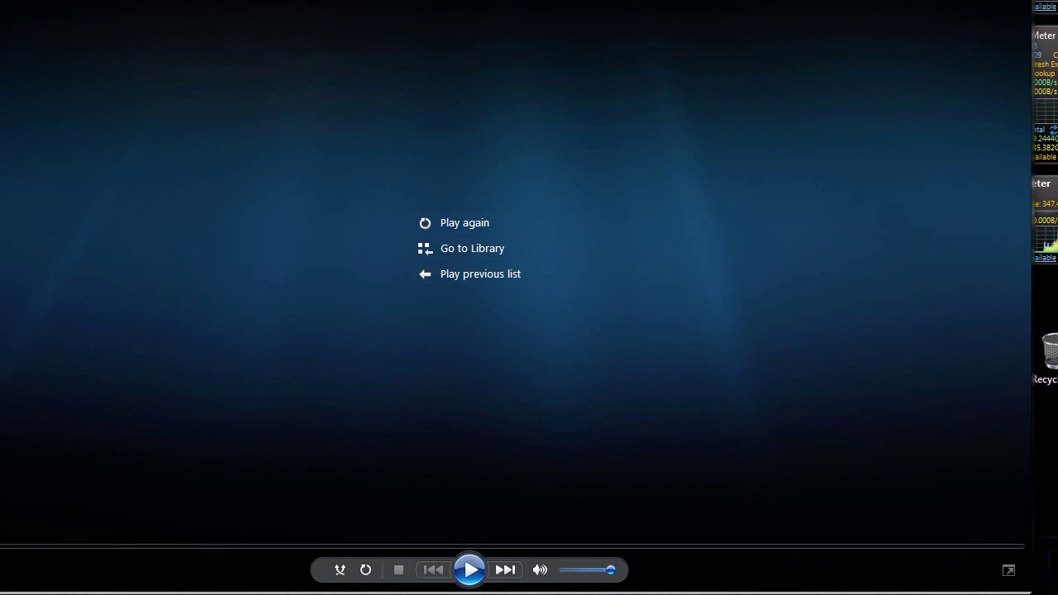
{"action": "key", "text": "alt+F4"}
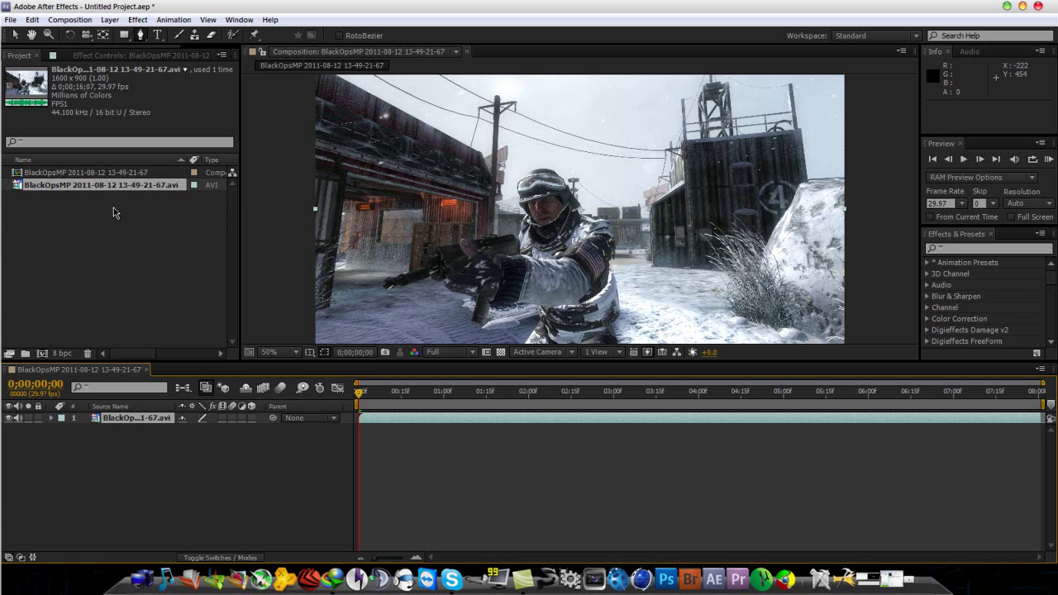
- Inspect the composition and the BlackOpsMP AVI footage in the project list and timeline
{"action": "left_click", "coordinate": [107, 174]}
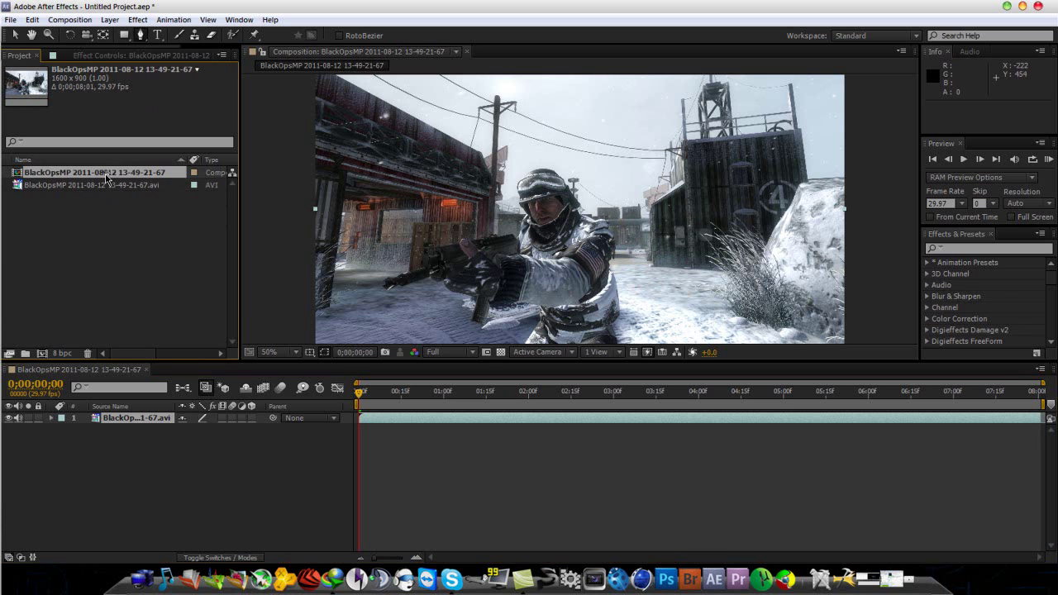
{"action": "left_click", "coordinate": [104, 187]}
{"action": "left_click", "coordinate": [99, 172]}
{"action": "left_click", "coordinate": [98, 184]}
{"action": "left_click", "coordinate": [95, 172]}
{"action": "left_click", "coordinate": [118, 419]}
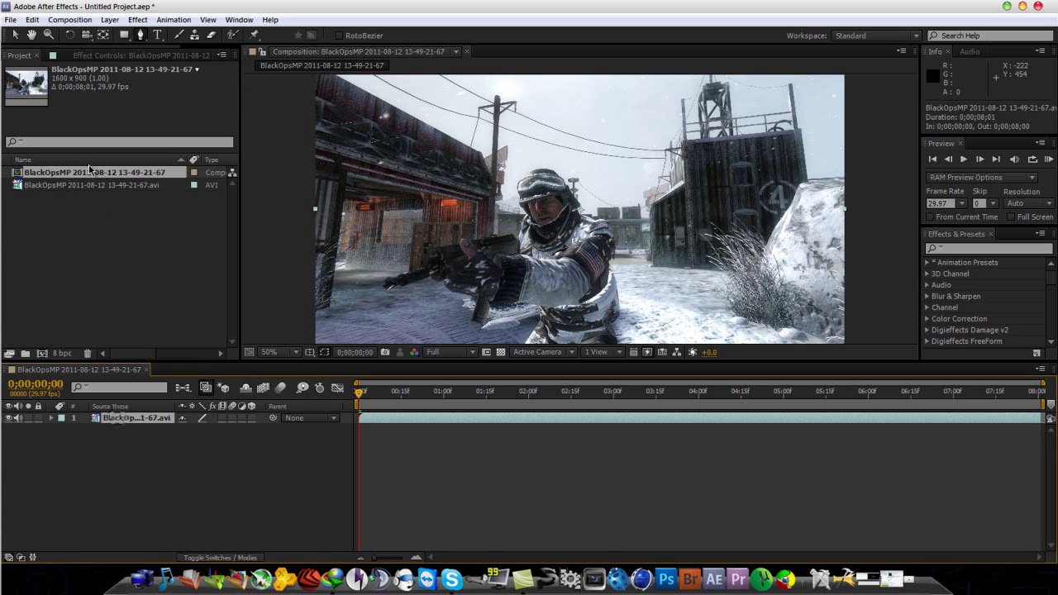
{"action": "left_click", "coordinate": [95, 186]}
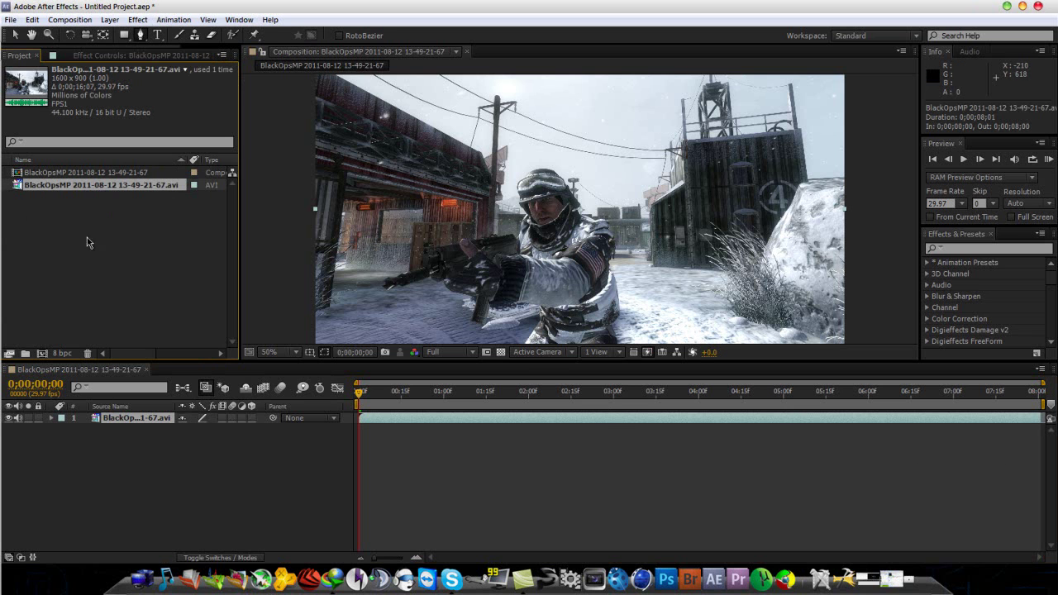
- Apply RE:Vision Plug-ins > Twixtor Pro to the BlackOpsMP footage layer
{"action": "left_click", "coordinate": [136, 20]}
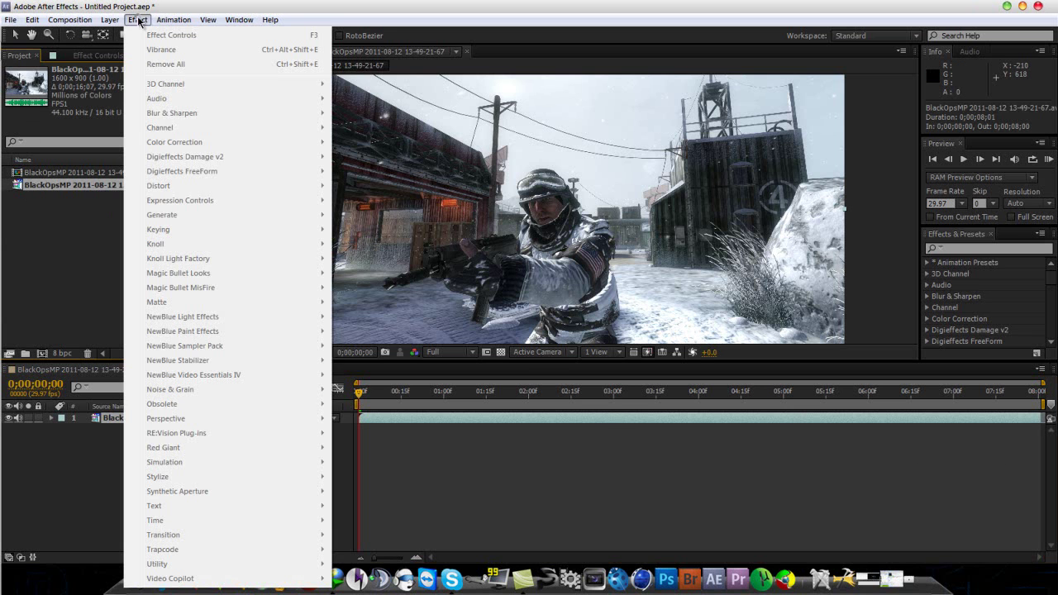
{"action": "left_click", "coordinate": [110, 420]}
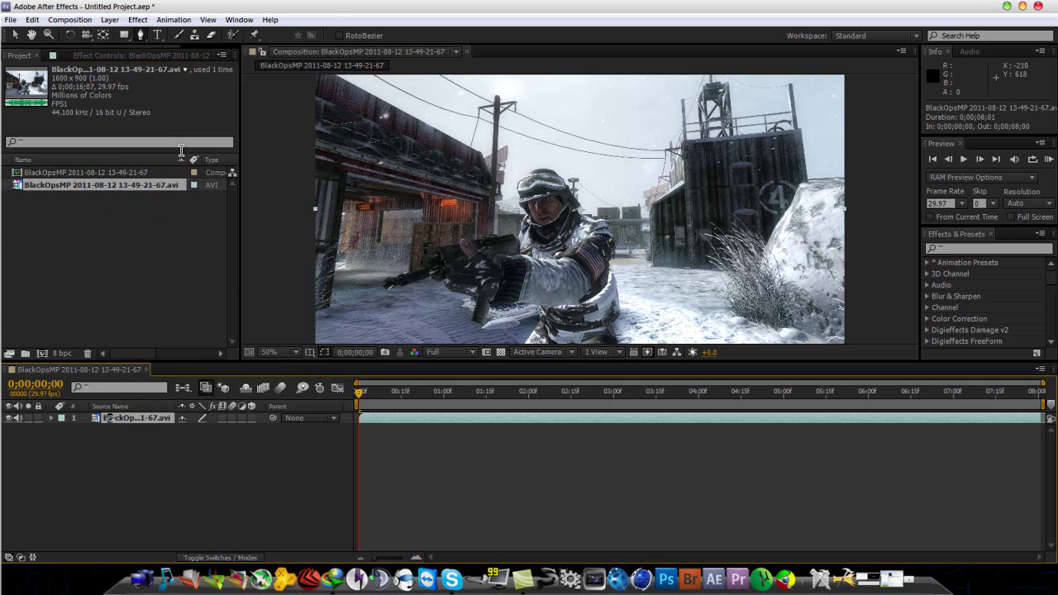
{"action": "left_click", "coordinate": [137, 20]}
{"action": "mouse_move", "coordinate": [278, 245]}
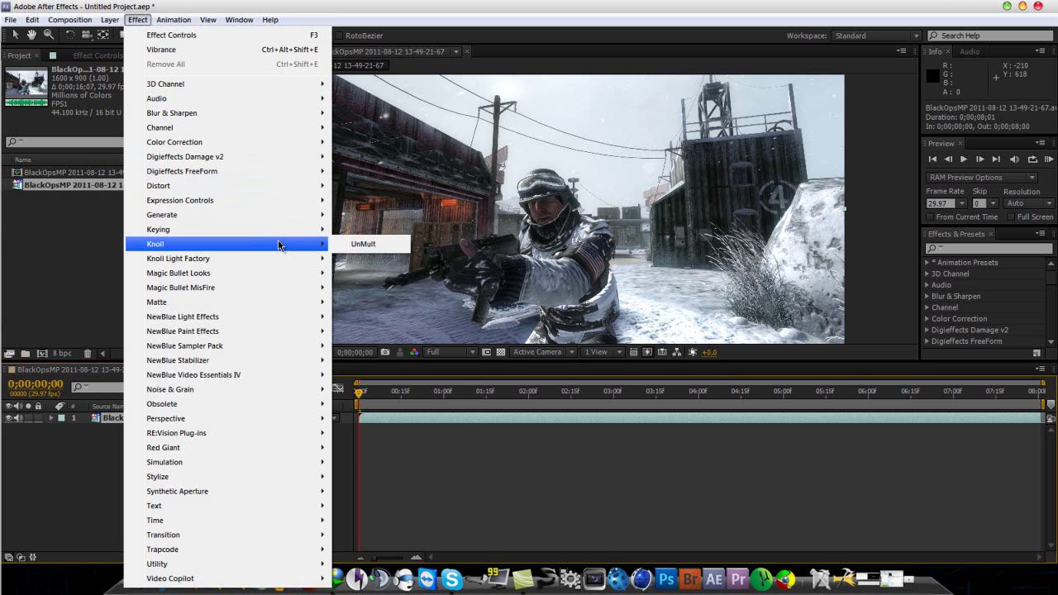
{"action": "mouse_move", "coordinate": [245, 433]}
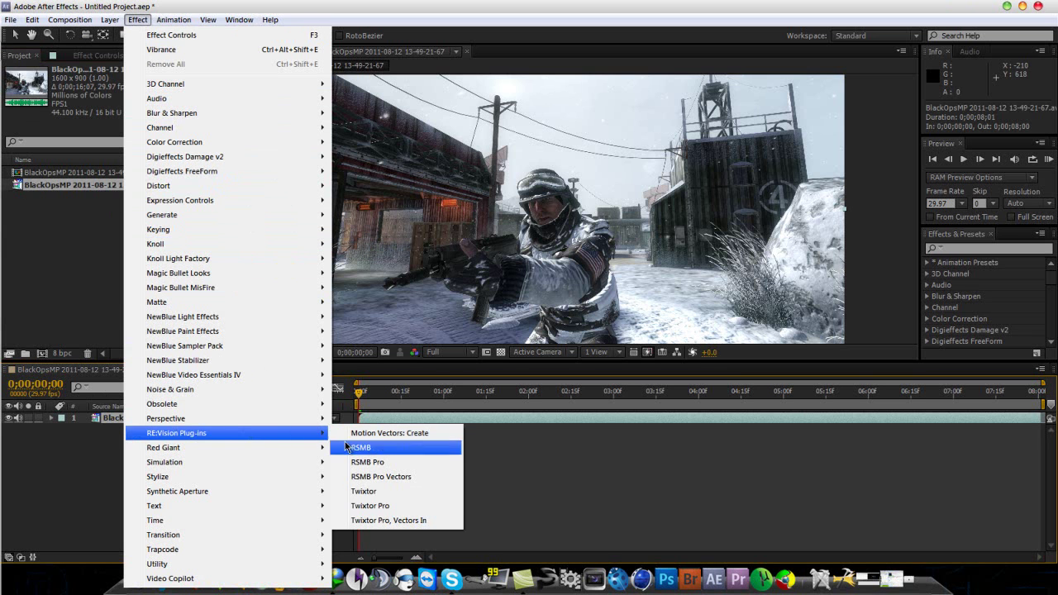
{"action": "left_click", "coordinate": [372, 506]}
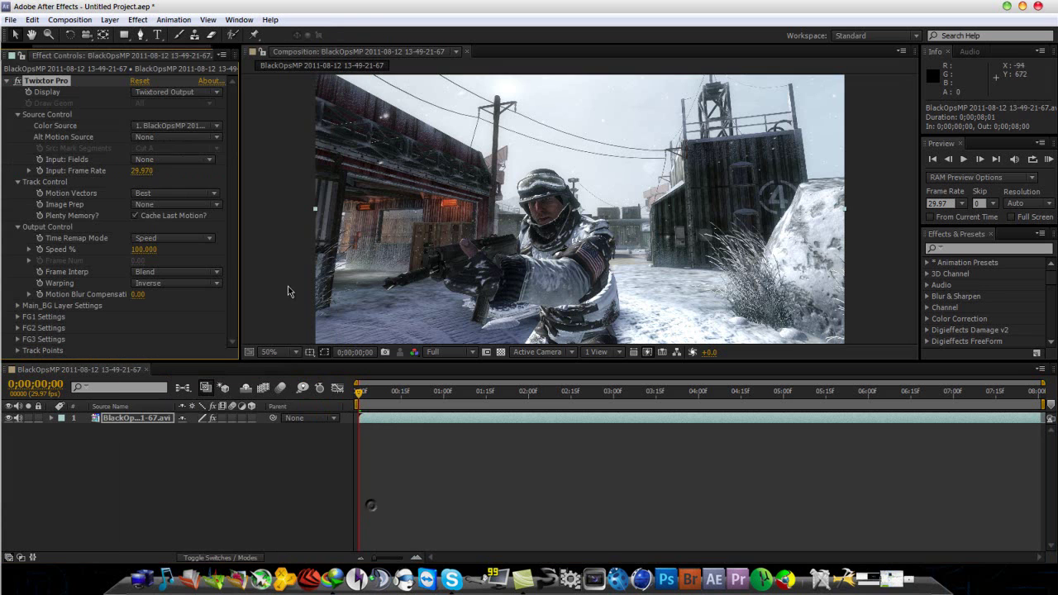
- Set Twixtor Image Prep to Contrast/Edge Enhance, Warping to Inverse w/ Smart Blend, Speed 15%
{"action": "left_click", "coordinate": [162, 208]}
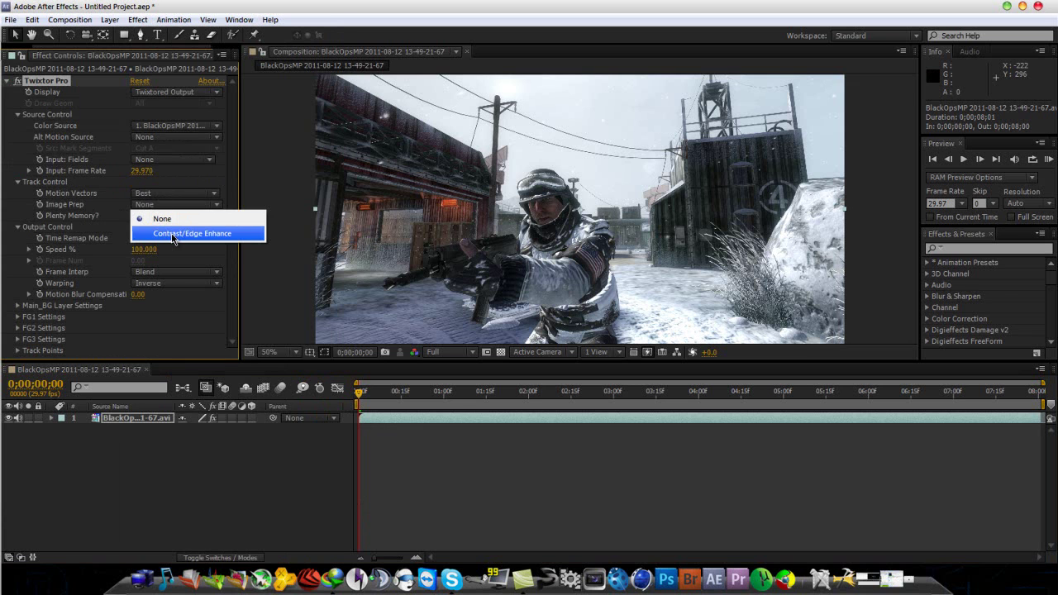
{"action": "left_click", "coordinate": [173, 234]}
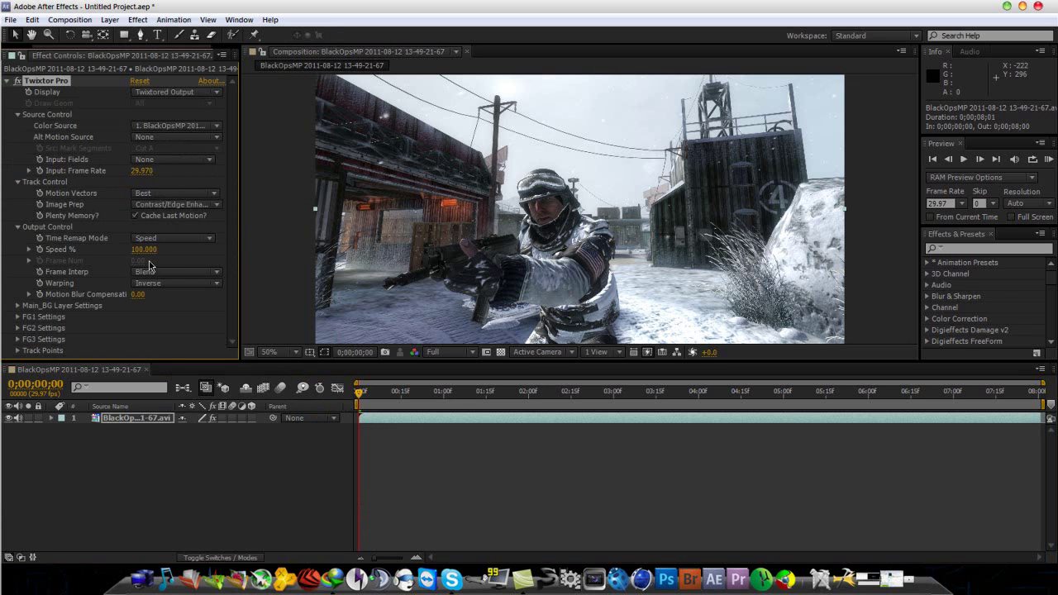
{"action": "left_click", "coordinate": [153, 284]}
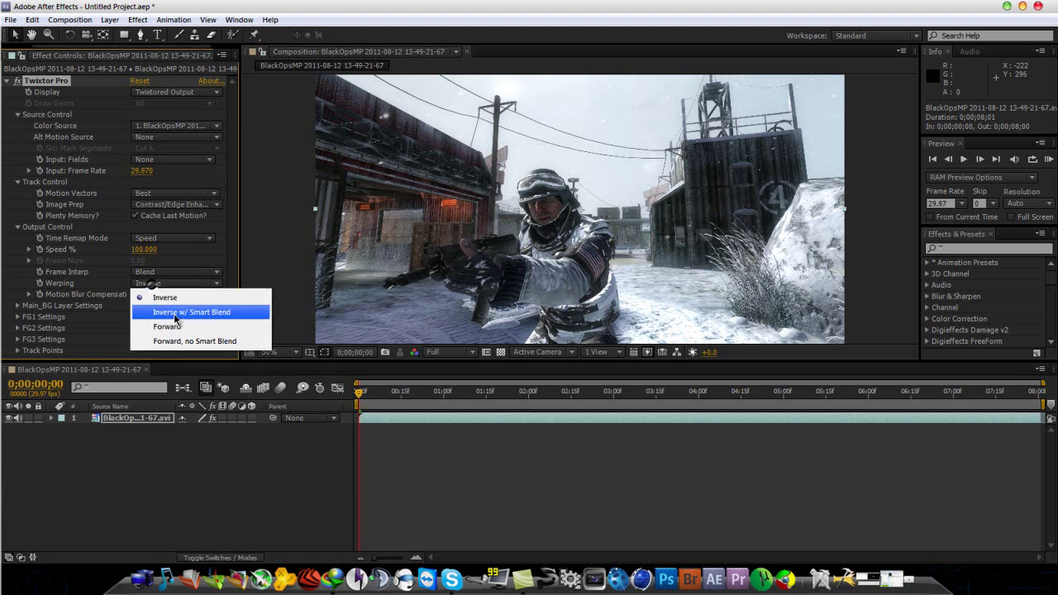
{"action": "left_click", "coordinate": [174, 312]}
{"action": "left_click", "coordinate": [143, 248]}
{"action": "type", "text": "15"}
{"action": "key", "text": "Return"}
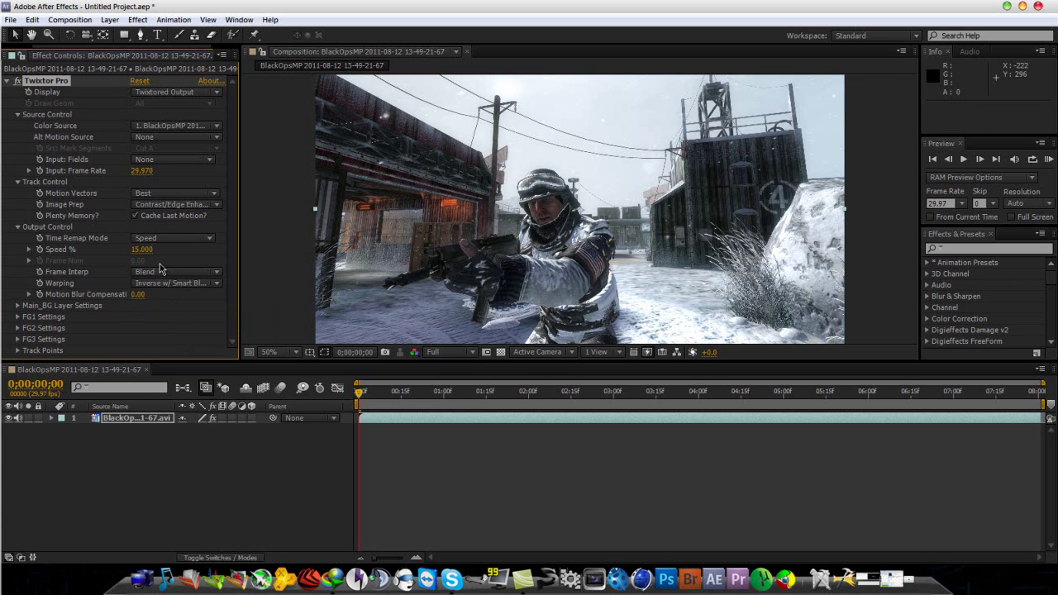
- Set the Main_BG Sensitivity to 60
{"action": "left_click", "coordinate": [18, 306]}
{"action": "left_click", "coordinate": [142, 316]}
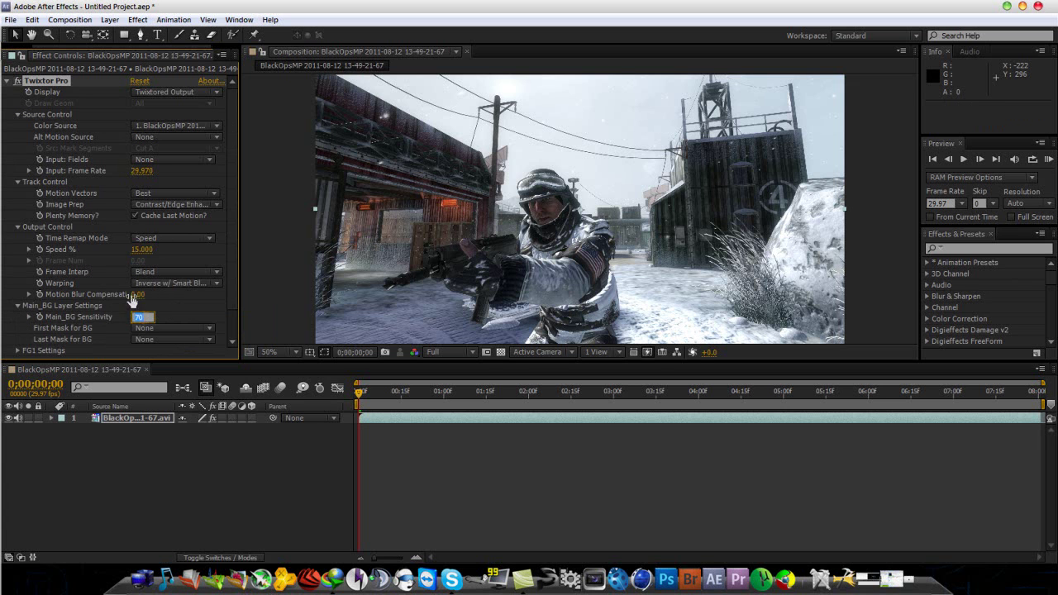
{"action": "type", "text": "60"}
{"action": "key", "text": "Return"}
{"action": "left_click", "coordinate": [18, 305]}
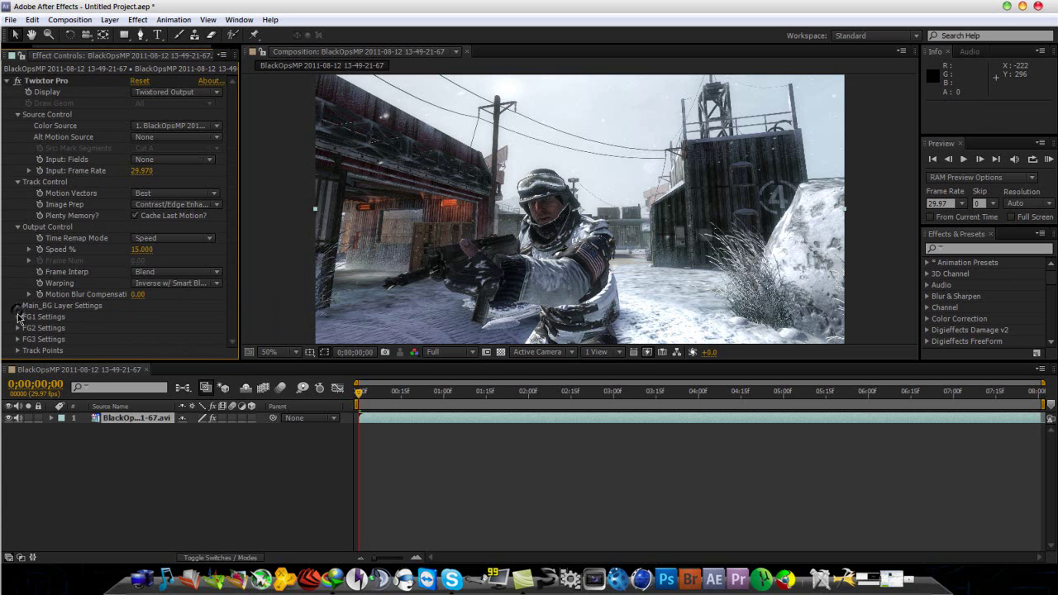
- Set FG1 and FG3 Motion Sensitivity to 60
{"action": "left_click", "coordinate": [19, 317]}
{"action": "scroll", "coordinate": [130, 332], "scroll_direction": "down", "scroll_amount": 1}
{"action": "left_click", "coordinate": [137, 319]}
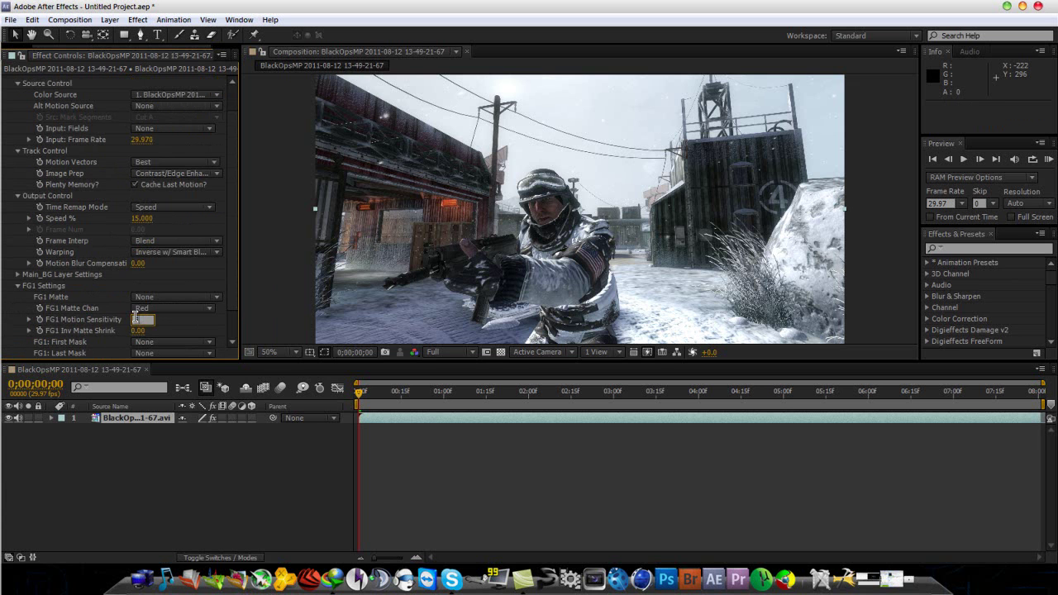
{"action": "type", "text": "60"}
{"action": "key", "text": "Return"}
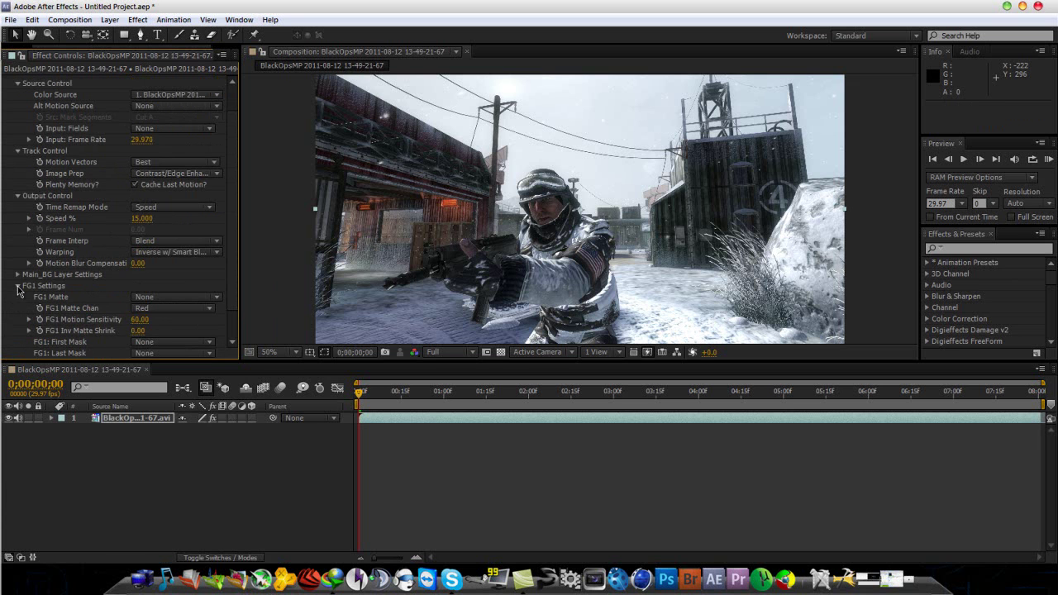
{"action": "left_click", "coordinate": [18, 287]}
{"action": "left_click", "coordinate": [19, 329]}
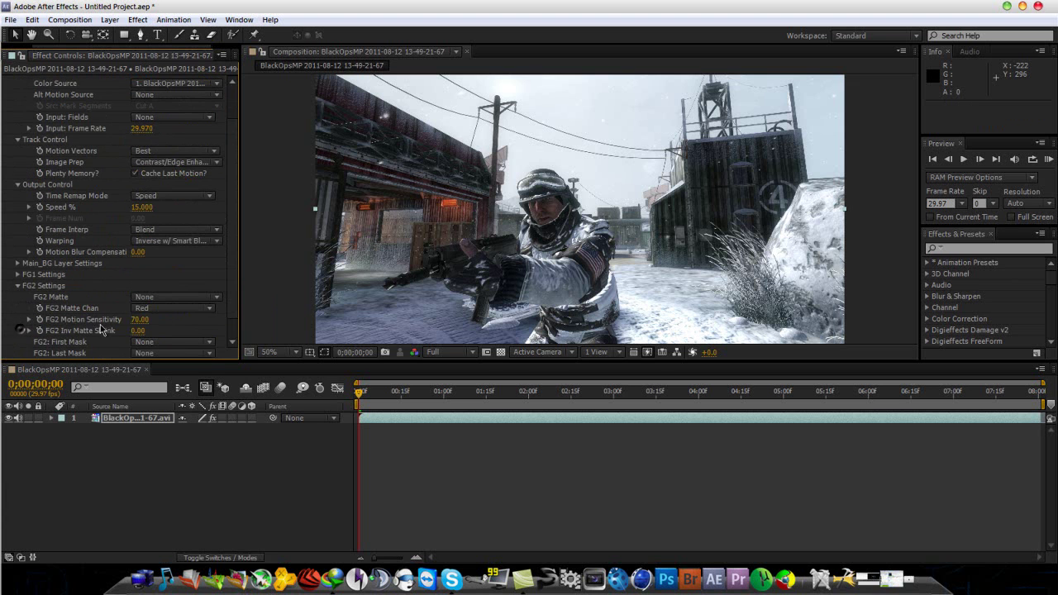
{"action": "left_click", "coordinate": [18, 286]}
{"action": "left_click", "coordinate": [19, 340]}
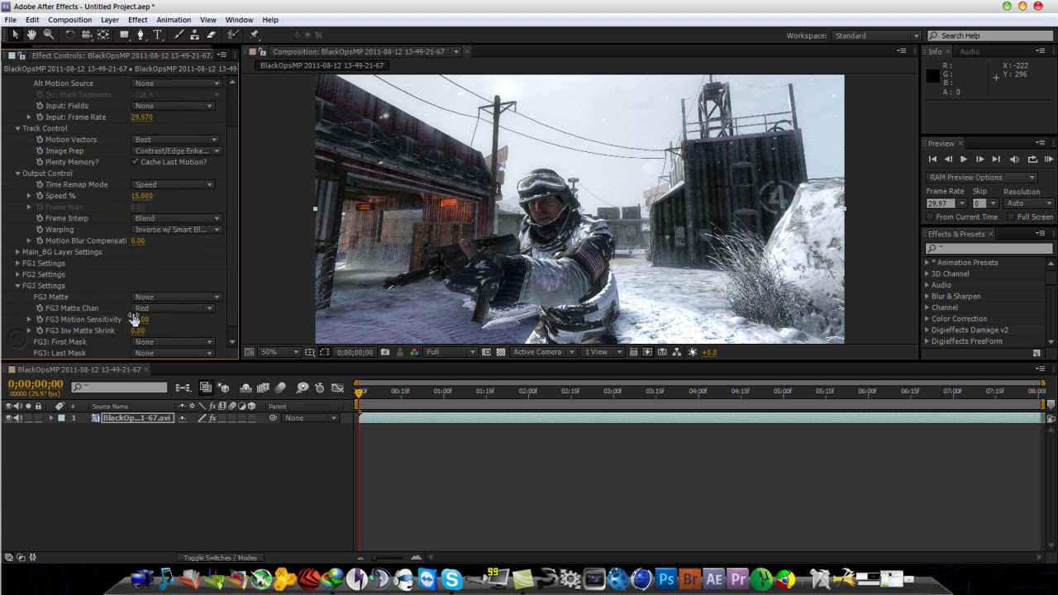
{"action": "left_click", "coordinate": [136, 320]}
{"action": "key", "text": "Return"}
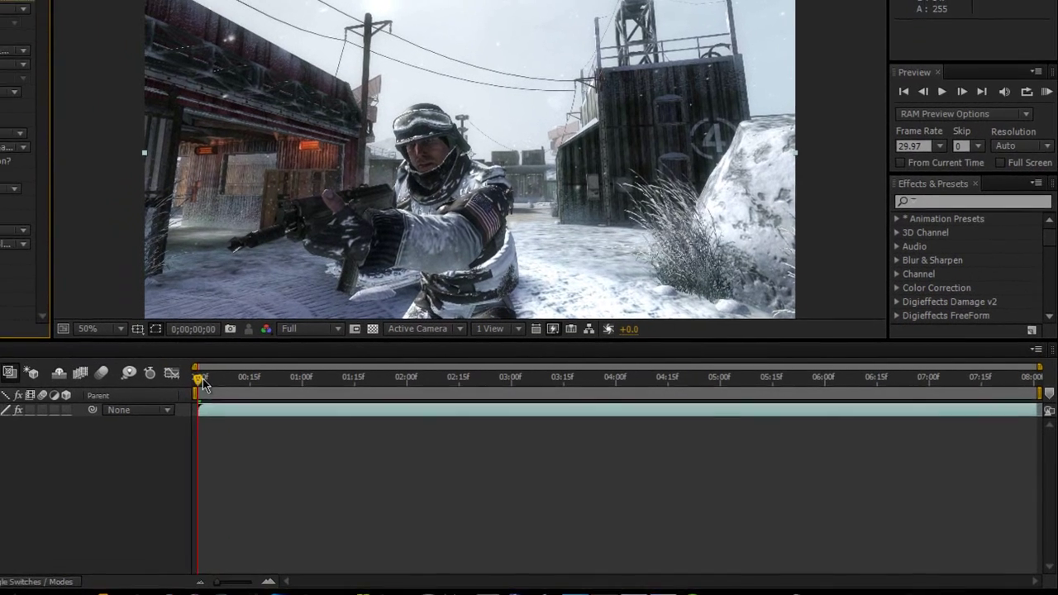
- Scrub the slowed clip, set preview resolution to Half, and return to frame 0;00;00;00
{"action": "left_click_drag", "start_coordinate": [359, 391], "coordinate": [407, 394]}
{"action": "left_click_drag", "start_coordinate": [245, 382], "coordinate": [710, 387]}
{"action": "left_click", "coordinate": [291, 328]}
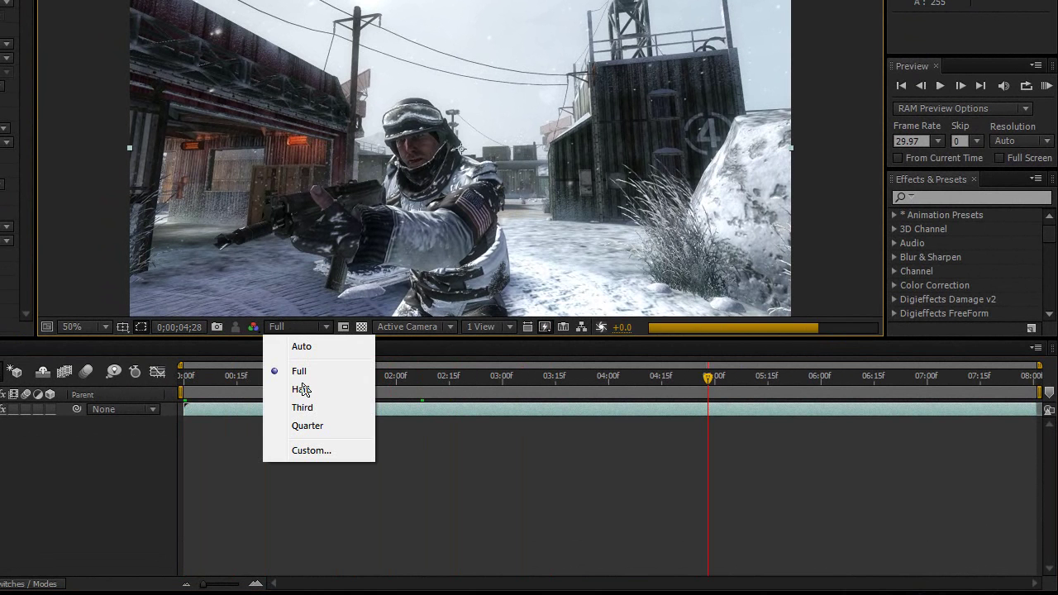
{"action": "left_click", "coordinate": [306, 395]}
{"action": "left_click_drag", "start_coordinate": [714, 382], "coordinate": [884, 394]}
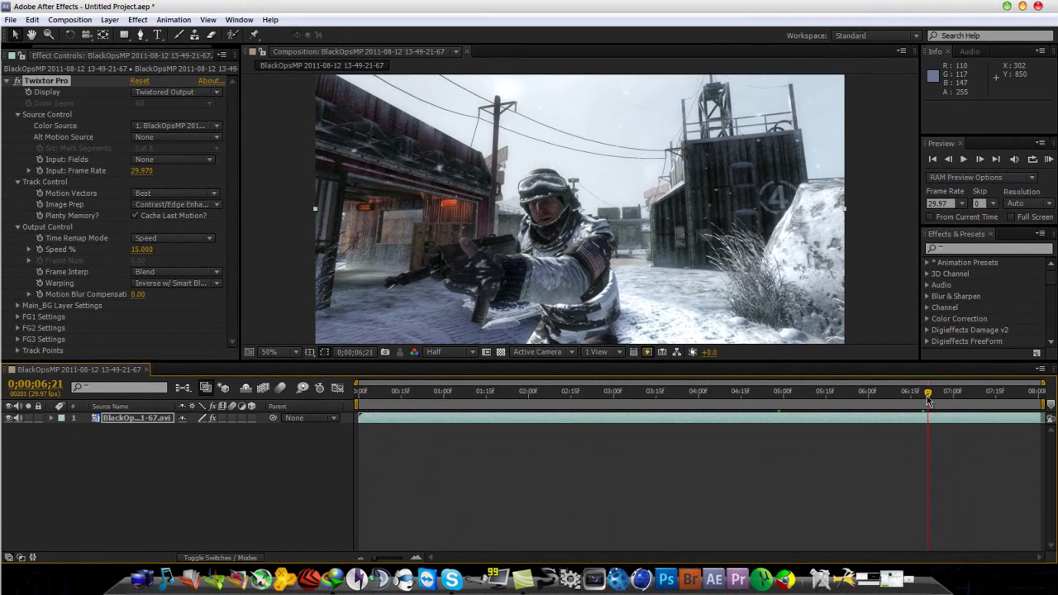
{"action": "left_click", "coordinate": [229, 376]}
{"action": "key", "text": "Home"}
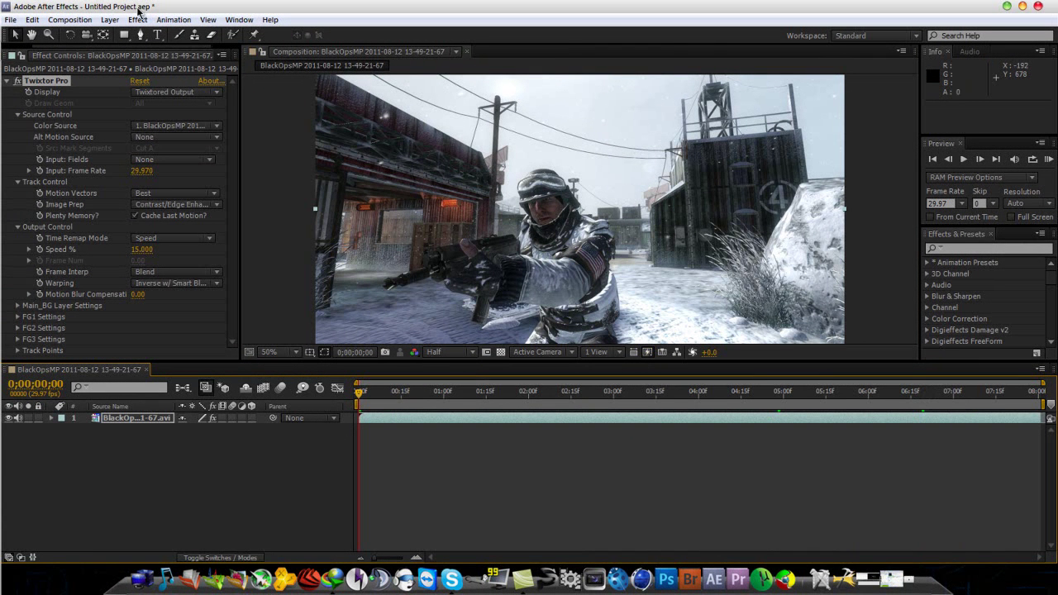
- Add Curves to the clip, darkening the RGB curve and lifting the Blue channel curve
{"action": "left_click", "coordinate": [8, 82]}
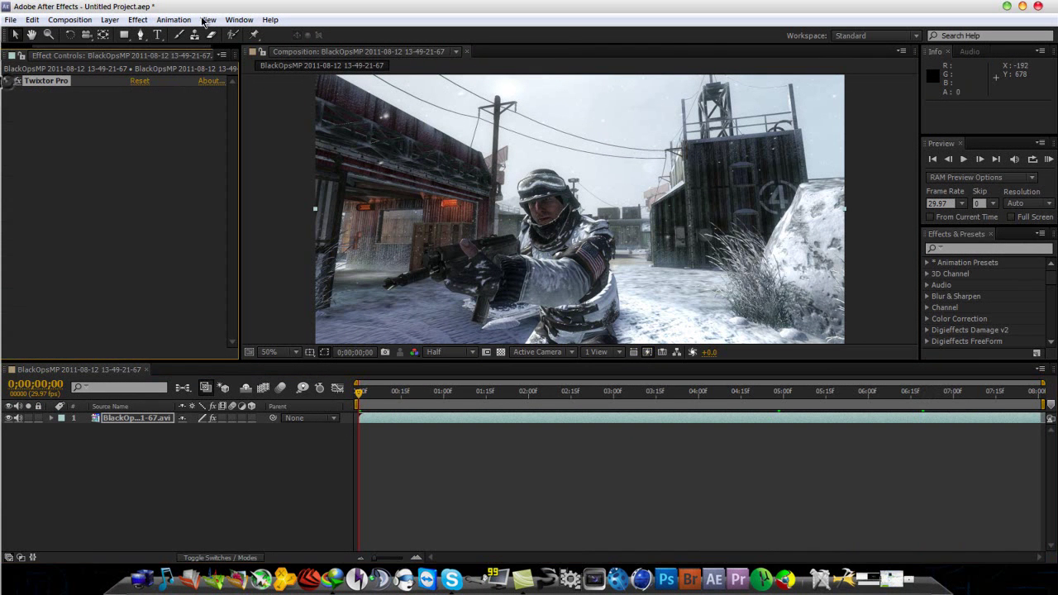
{"action": "left_click", "coordinate": [136, 20]}
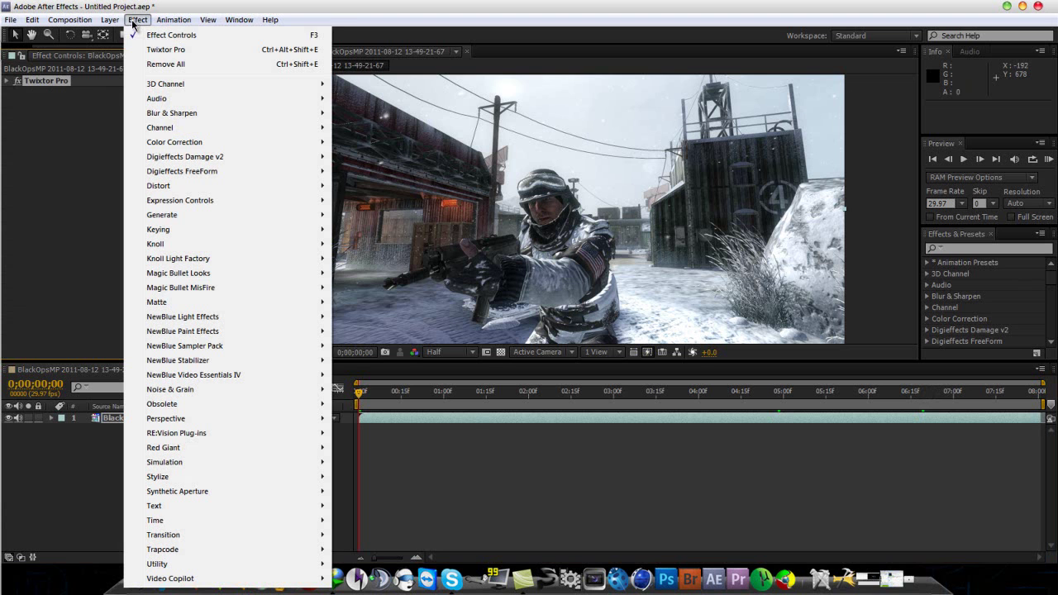
{"action": "mouse_move", "coordinate": [285, 143]}
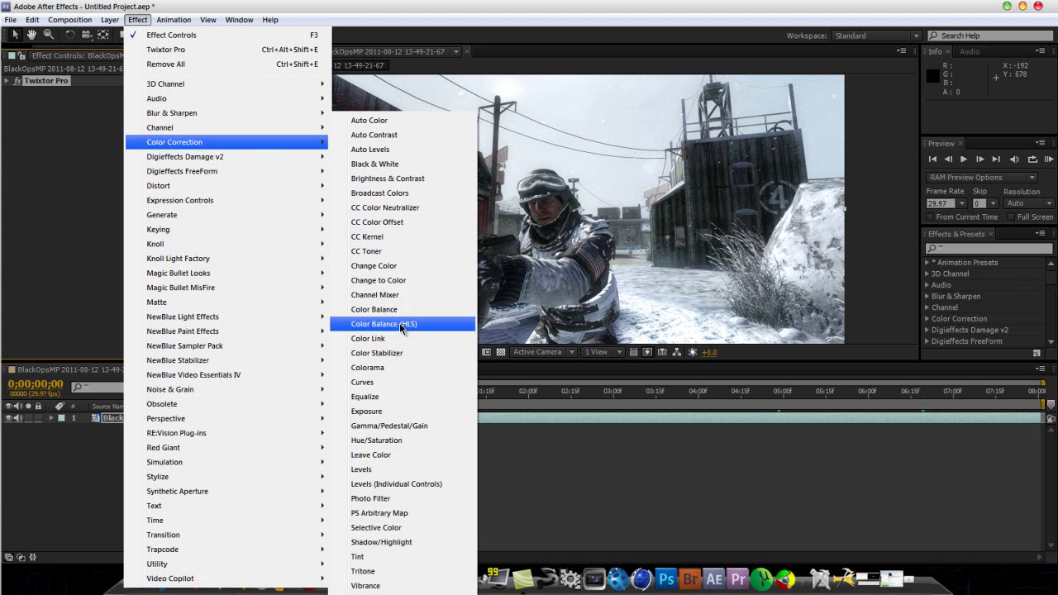
{"action": "left_click", "coordinate": [391, 385]}
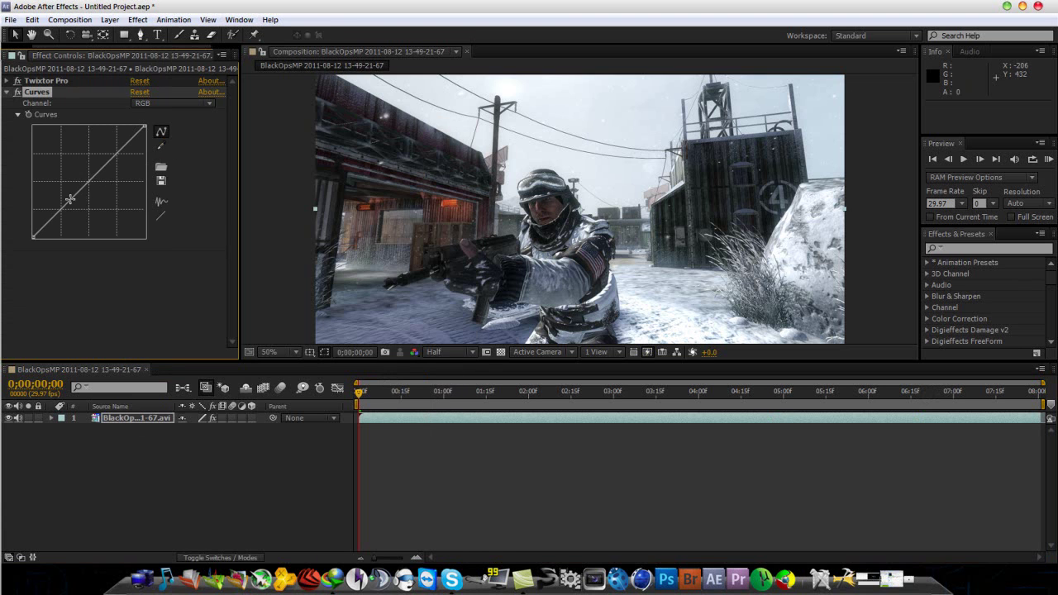
{"action": "left_click_drag", "start_coordinate": [70, 204], "coordinate": [73, 209]}
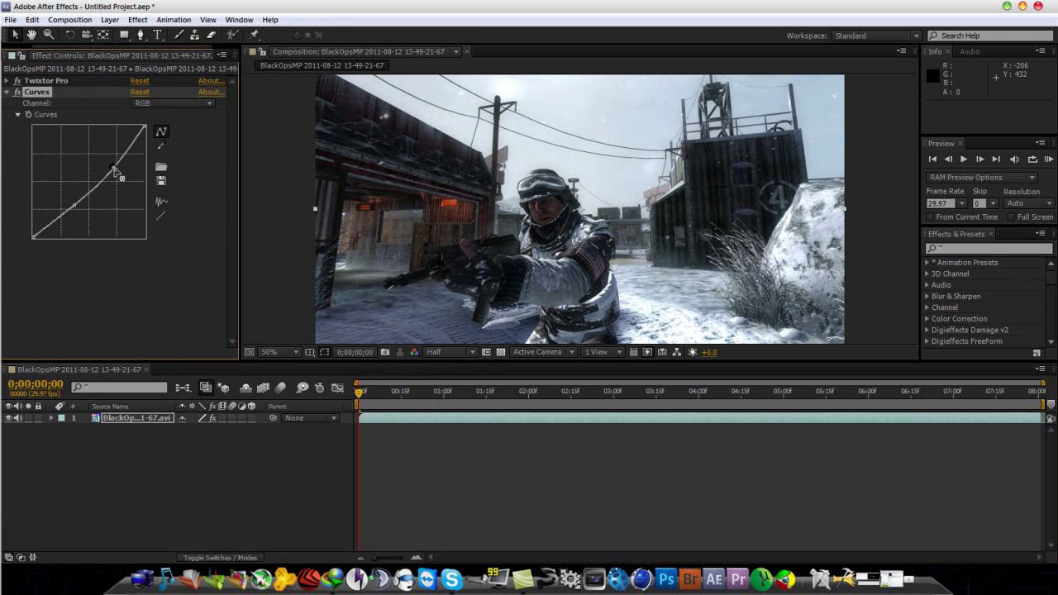
{"action": "left_click", "coordinate": [194, 103]}
{"action": "left_click", "coordinate": [170, 163]}
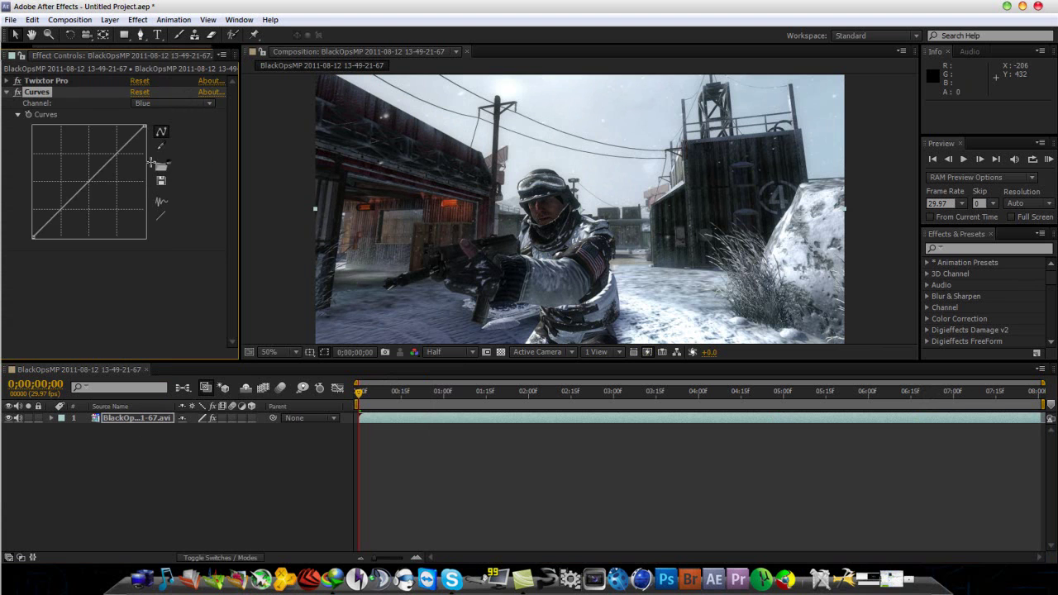
{"action": "left_click_drag", "start_coordinate": [104, 167], "coordinate": [106, 156]}
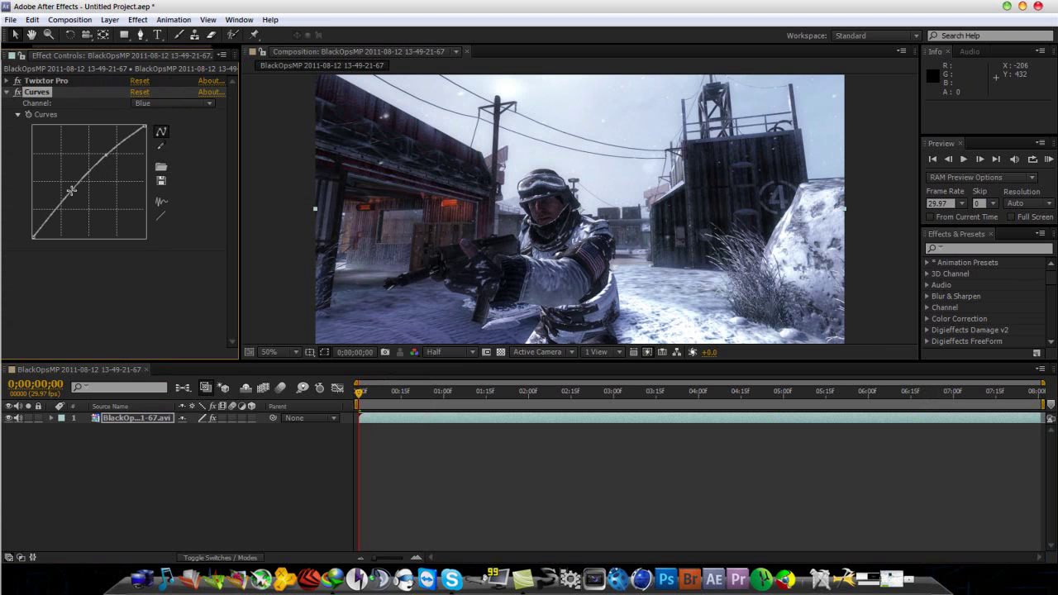
{"action": "left_click_drag", "start_coordinate": [70, 191], "coordinate": [70, 188]}
- Add Vibrance with Vibrance at 100 and Saturation at 4.0
{"action": "left_click", "coordinate": [137, 19]}
{"action": "mouse_move", "coordinate": [236, 140]}
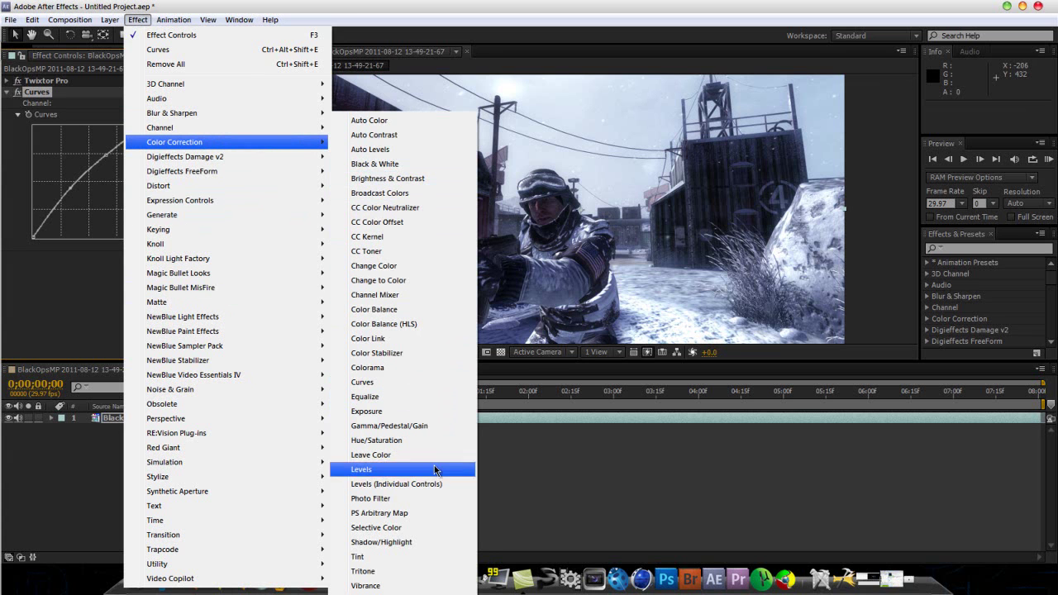
{"action": "left_click", "coordinate": [410, 586]}
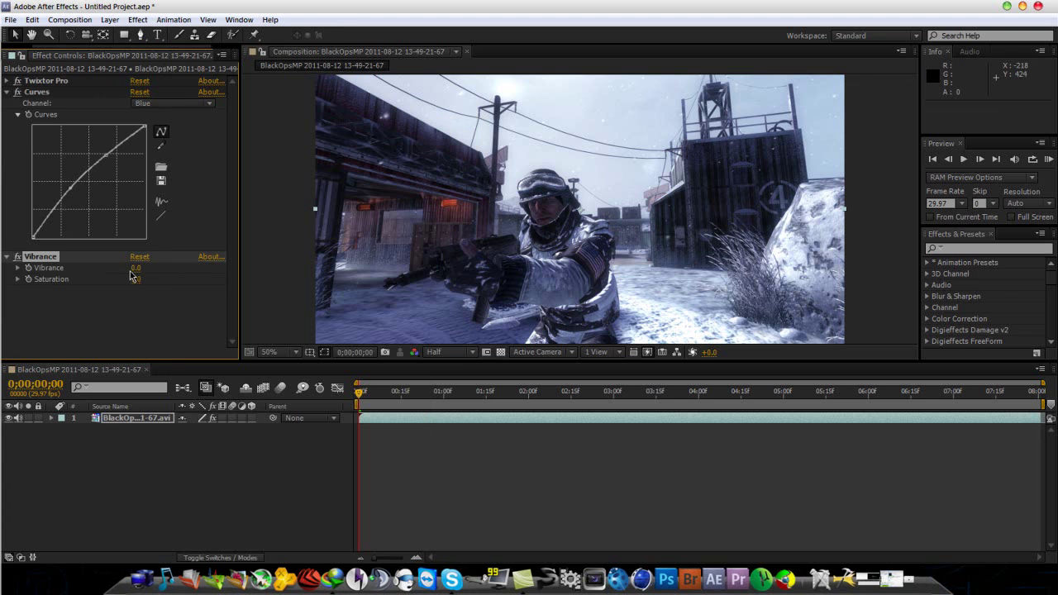
{"action": "left_click_drag", "start_coordinate": [136, 268], "coordinate": [379, 289]}
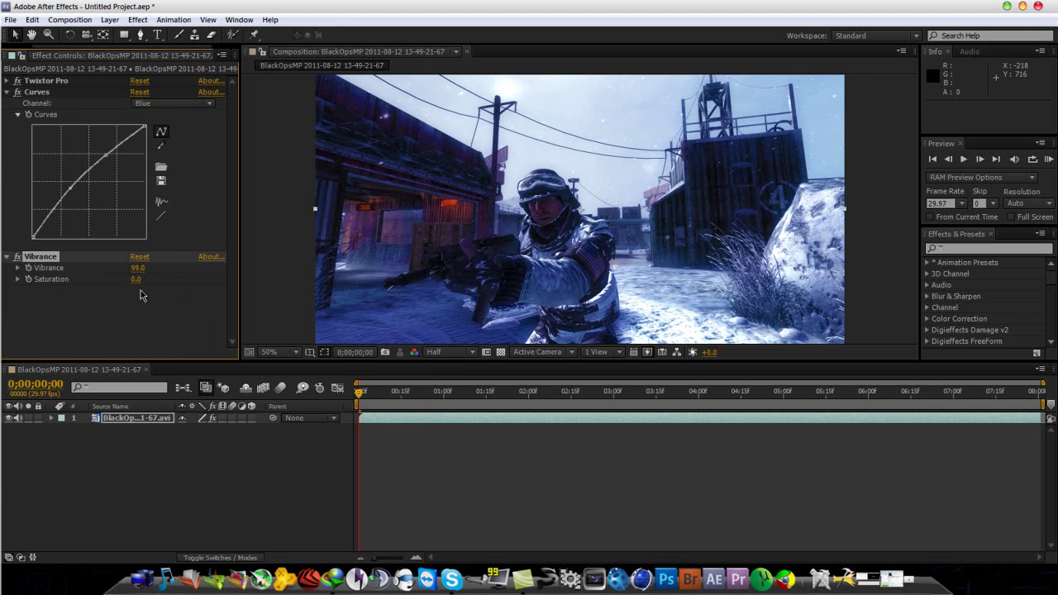
{"action": "left_click_drag", "start_coordinate": [137, 280], "coordinate": [140, 263]}
- Add Brightness & Contrast with Brightness -8.0 and Contrast -4.0
{"action": "left_click", "coordinate": [7, 93]}
{"action": "left_click", "coordinate": [137, 20]}
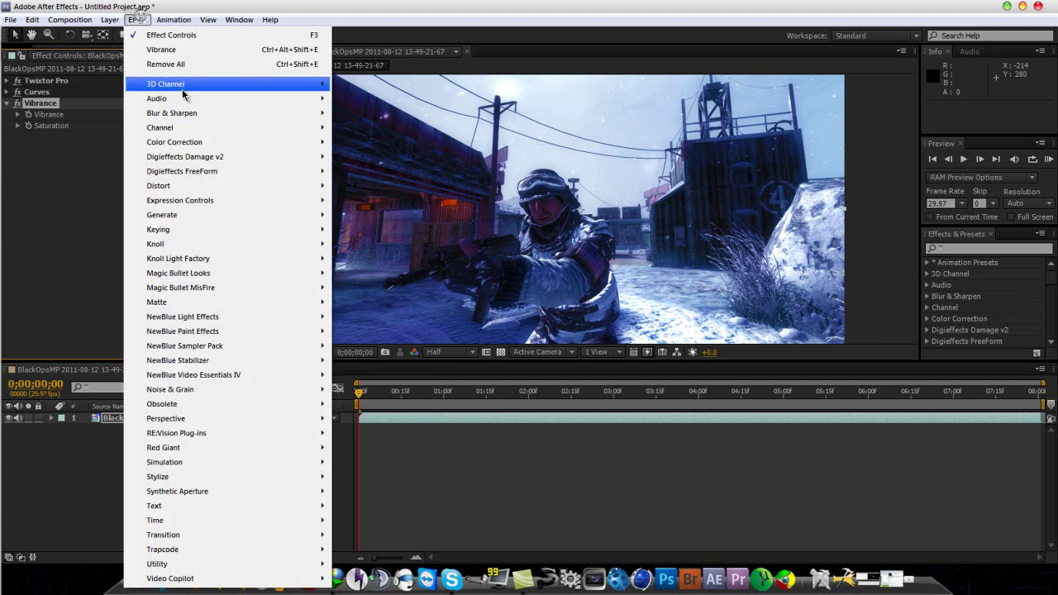
{"action": "mouse_move", "coordinate": [197, 130]}
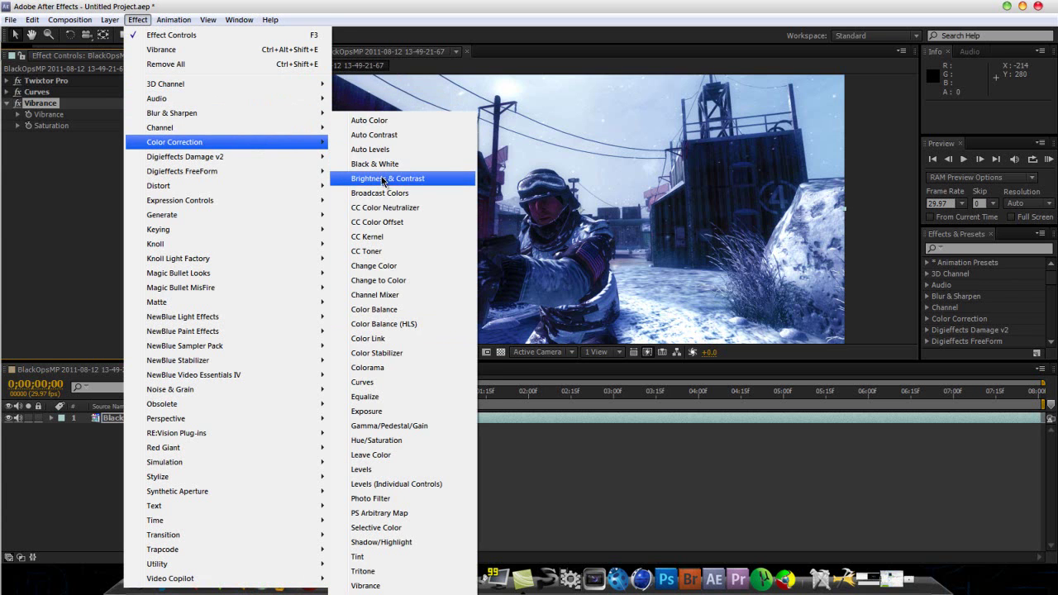
{"action": "left_click", "coordinate": [382, 177]}
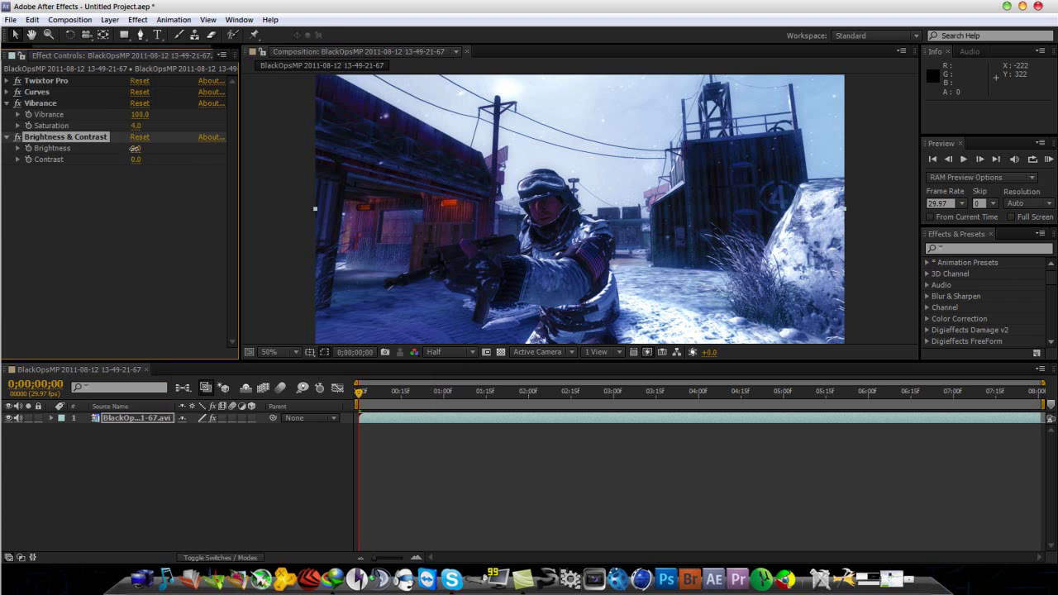
{"action": "left_click_drag", "start_coordinate": [136, 148], "coordinate": [137, 148]}
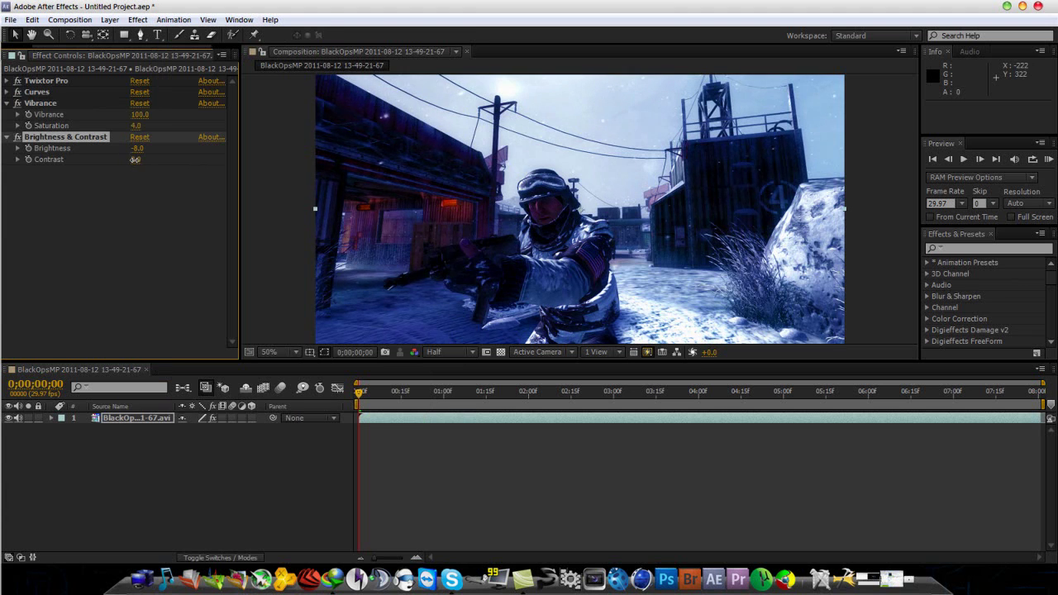
{"action": "left_click_drag", "start_coordinate": [132, 160], "coordinate": [128, 160]}
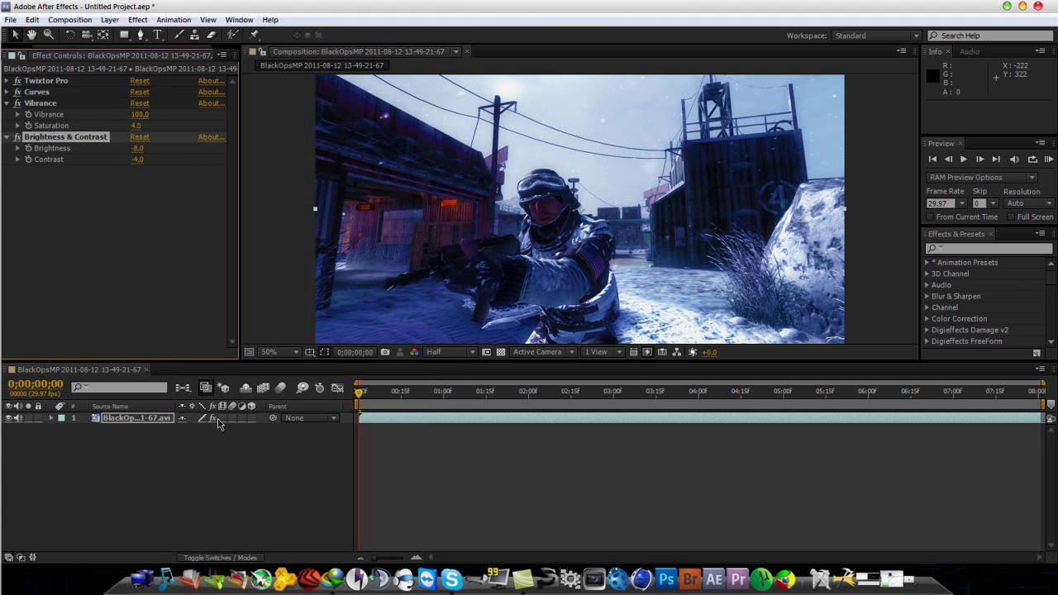
- Enable frame blending for the composition and the clip layer
{"action": "left_click", "coordinate": [150, 419]}
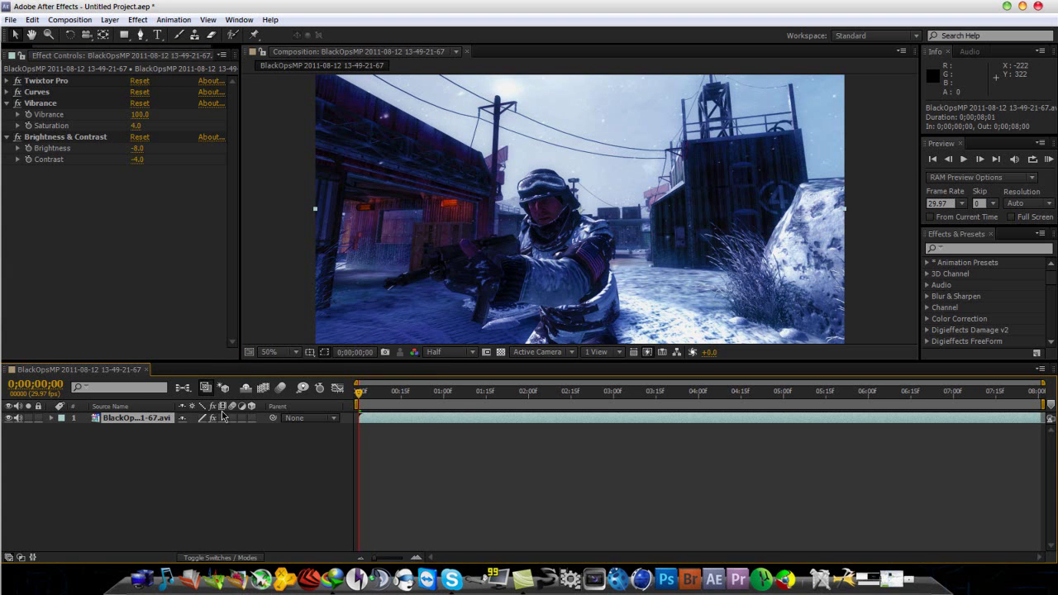
{"action": "left_click", "coordinate": [262, 389]}
{"action": "left_click", "coordinate": [221, 419]}
{"action": "right_click", "coordinate": [158, 423]}
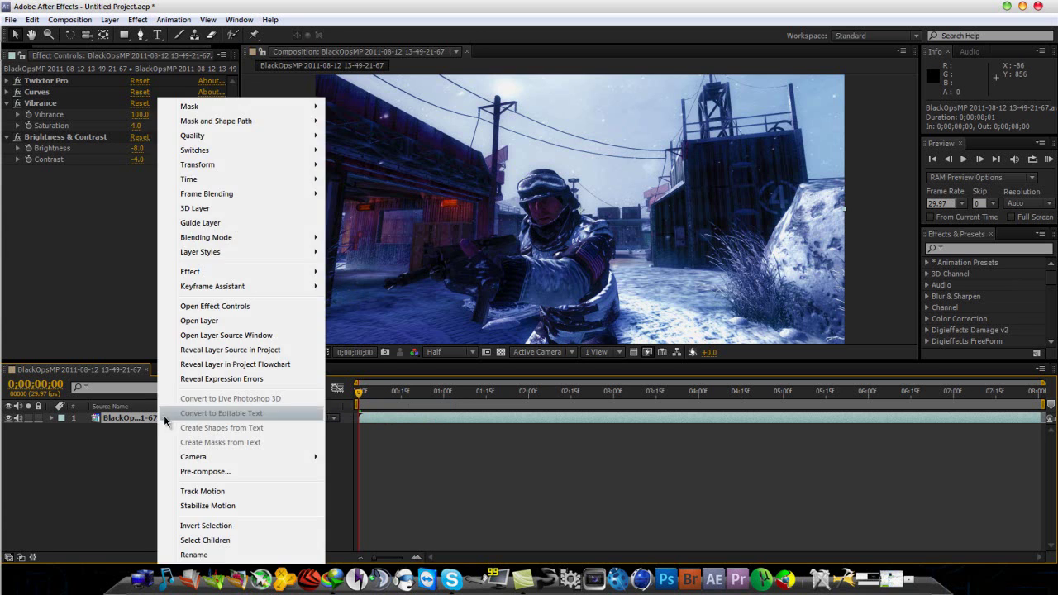
{"action": "mouse_move", "coordinate": [295, 181]}
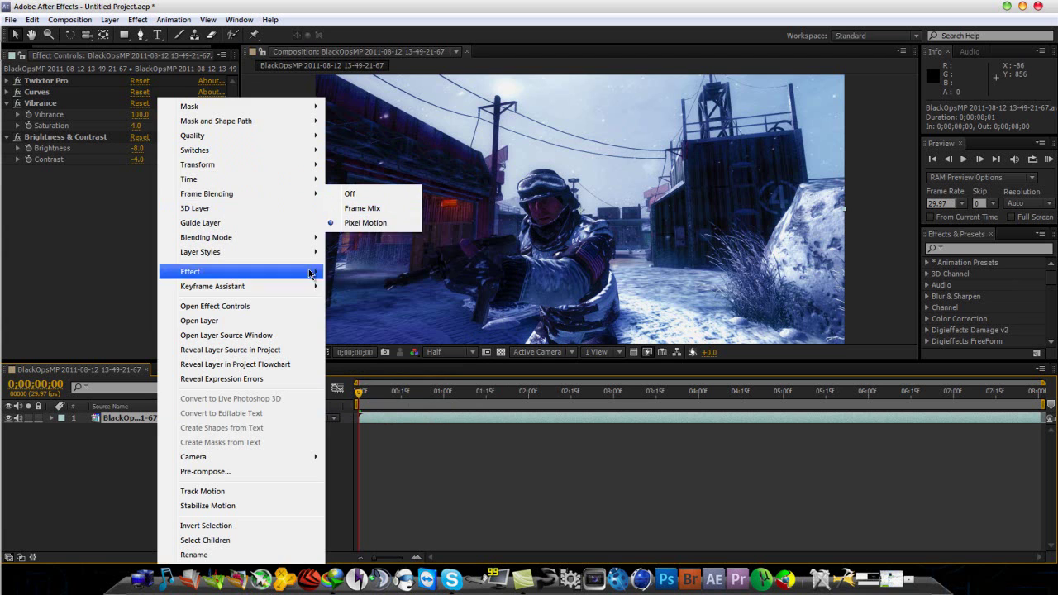
{"action": "left_click", "coordinate": [326, 340]}
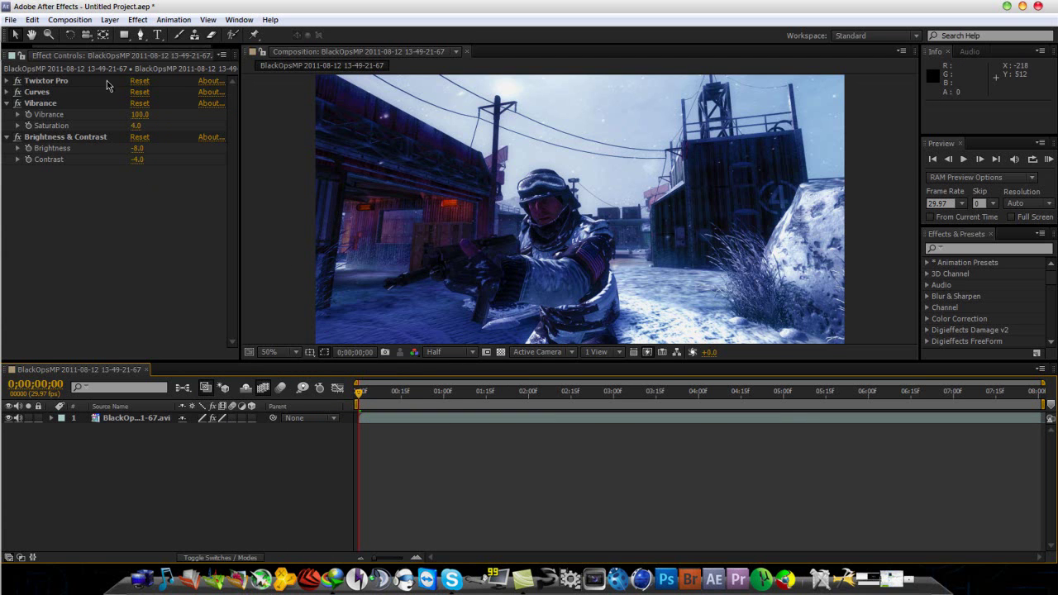
- Add Adjustment Layer 1 above the clip
{"action": "left_click", "coordinate": [114, 19]}
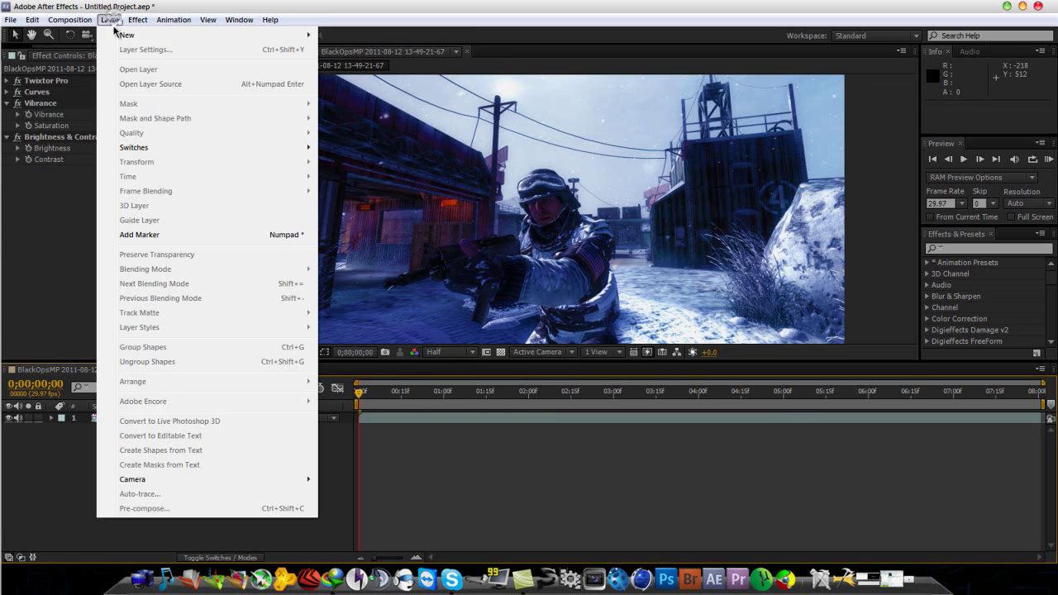
{"action": "mouse_move", "coordinate": [219, 35]}
{"action": "left_click", "coordinate": [355, 122]}
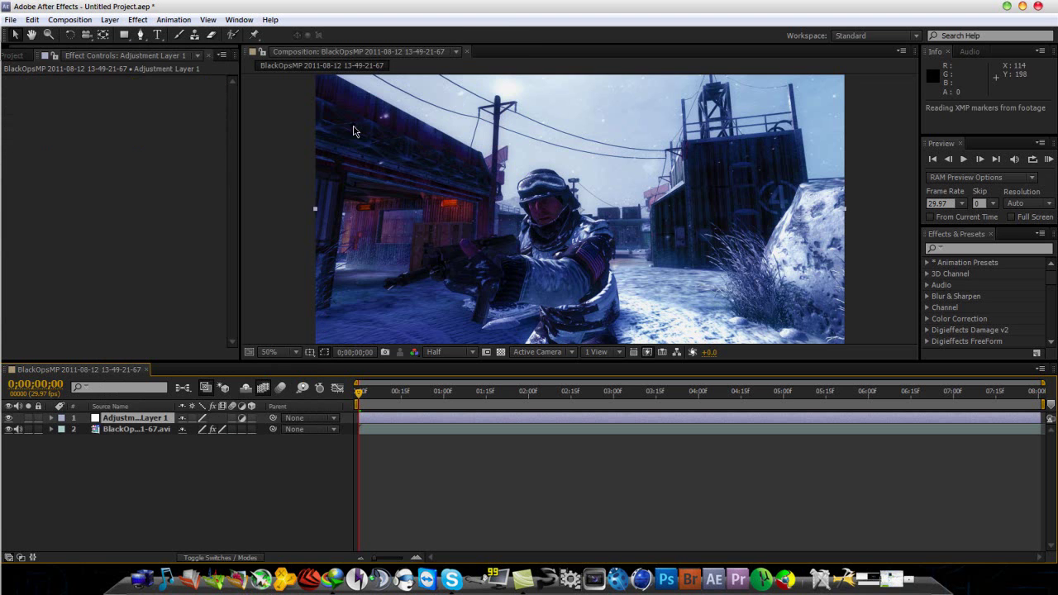
{"action": "left_click_drag", "start_coordinate": [563, 330], "coordinate": [546, 260]}
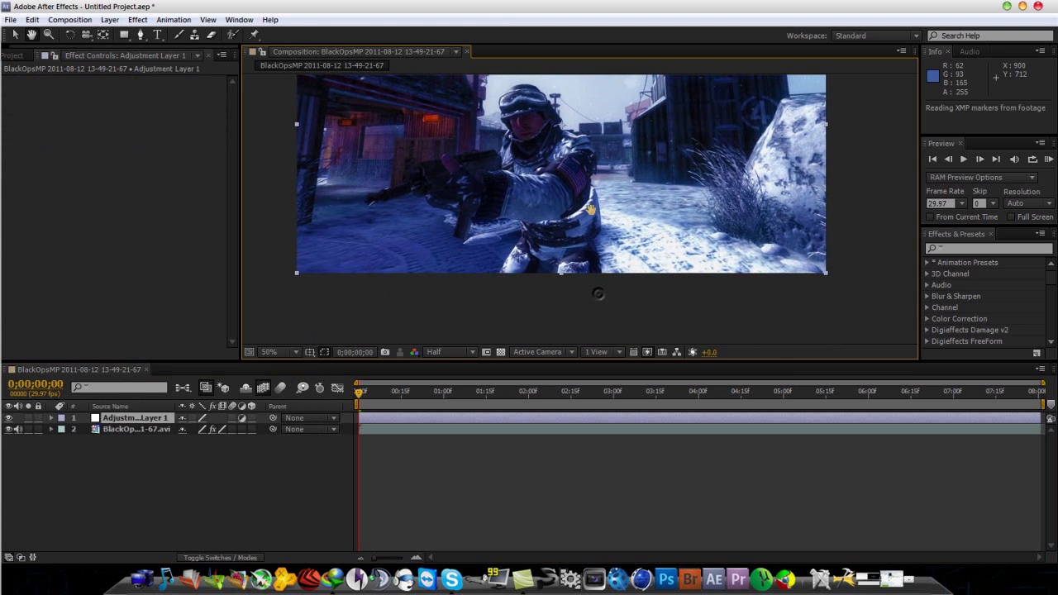
- Begin a Pen mask below the soldier's feet, tracing the ground edge to the rock's base
{"action": "left_click", "coordinate": [141, 35]}
{"action": "scroll", "coordinate": [599, 284], "scroll_direction": "up", "scroll_amount": 2}
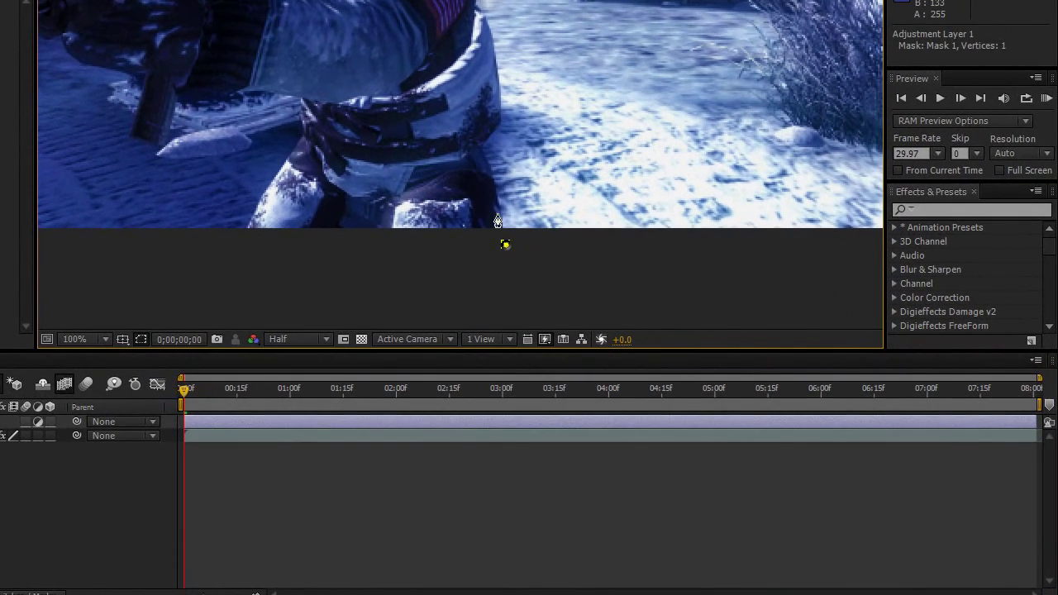
{"action": "left_click", "coordinate": [560, 259]}
{"action": "left_click", "coordinate": [485, 150]}
{"action": "left_click", "coordinate": [511, 123]}
{"action": "left_click", "coordinate": [500, 83]}
{"action": "left_click_drag", "start_coordinate": [499, 83], "coordinate": [491, 139]}
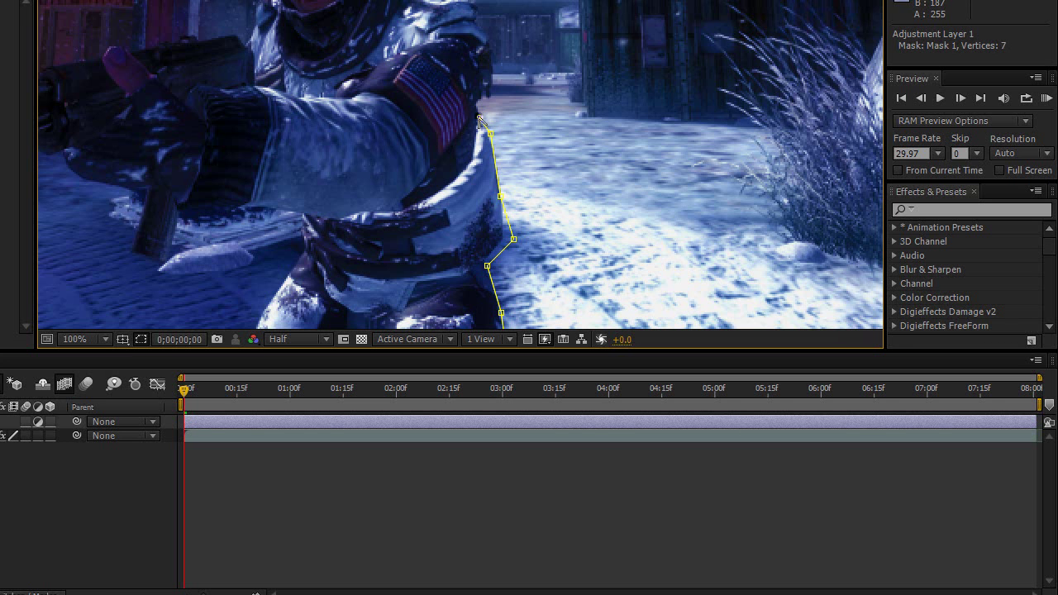
{"action": "left_click", "coordinate": [589, 115]}
{"action": "left_click_drag", "start_coordinate": [654, 151], "coordinate": [445, 153]}
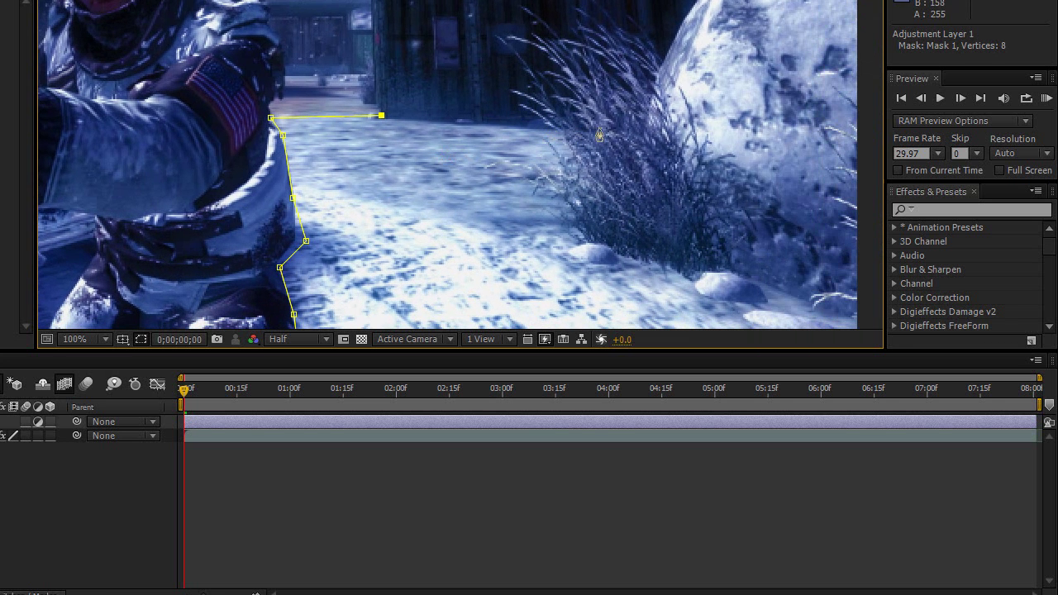
{"action": "left_click", "coordinate": [639, 131]}
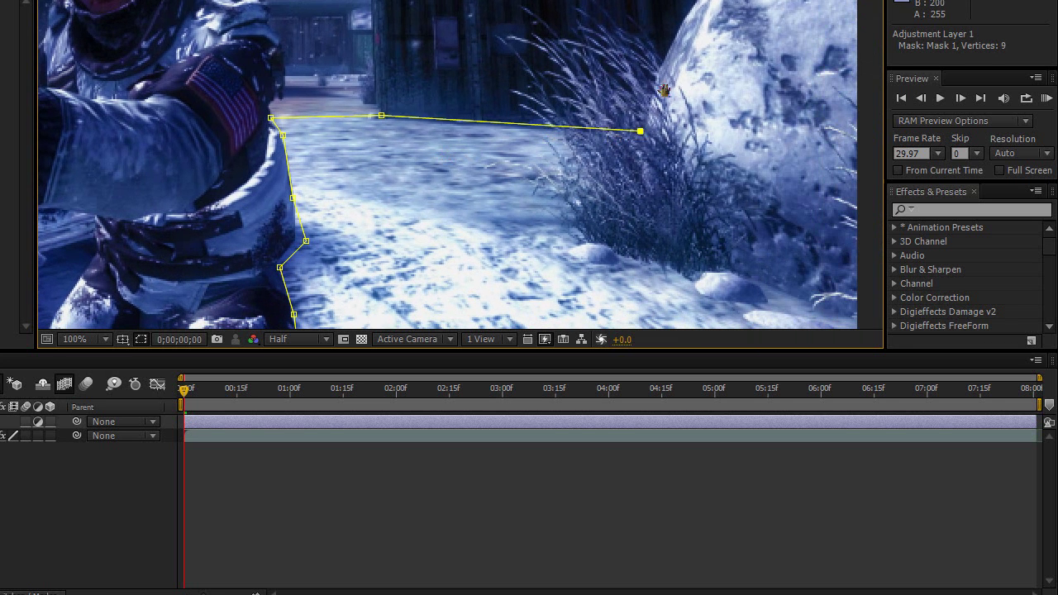
- Trace the mask up the rock edge and along its top, then close the 18-point mask
{"action": "left_click_drag", "start_coordinate": [661, 86], "coordinate": [600, 180]}
{"action": "left_click", "coordinate": [597, 169]}
{"action": "left_click", "coordinate": [626, 98]}
{"action": "left_click", "coordinate": [664, 57]}
{"action": "left_click", "coordinate": [677, 13]}
{"action": "scroll", "coordinate": [699, 52], "scroll_direction": "up", "scroll_amount": 5}
{"action": "scroll", "coordinate": [699, 52], "scroll_direction": "right", "scroll_amount": 5}
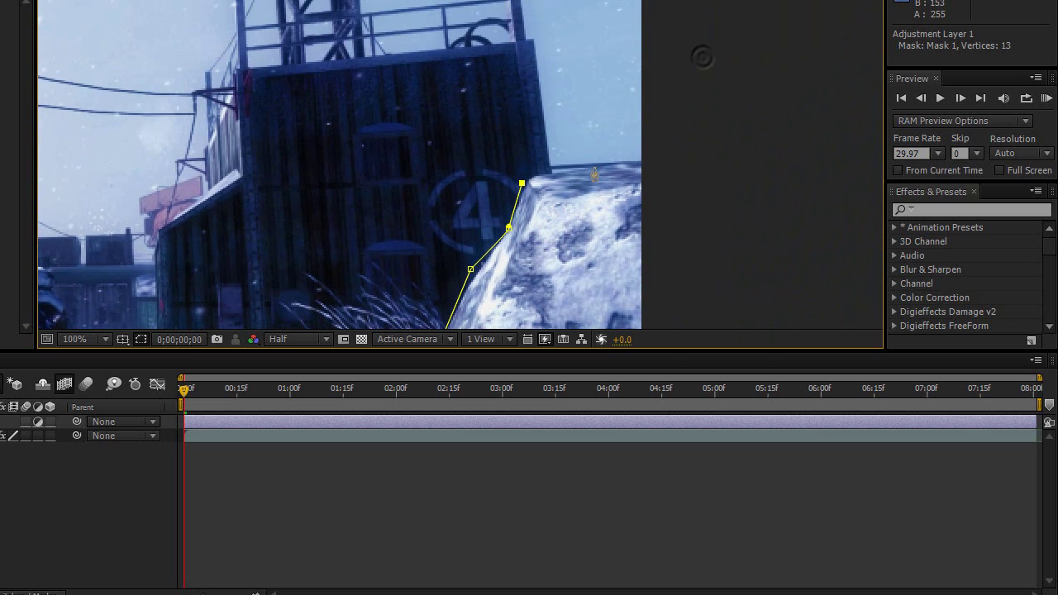
{"action": "left_click", "coordinate": [593, 163]}
{"action": "left_click", "coordinate": [649, 156]}
{"action": "left_click", "coordinate": [688, 200]}
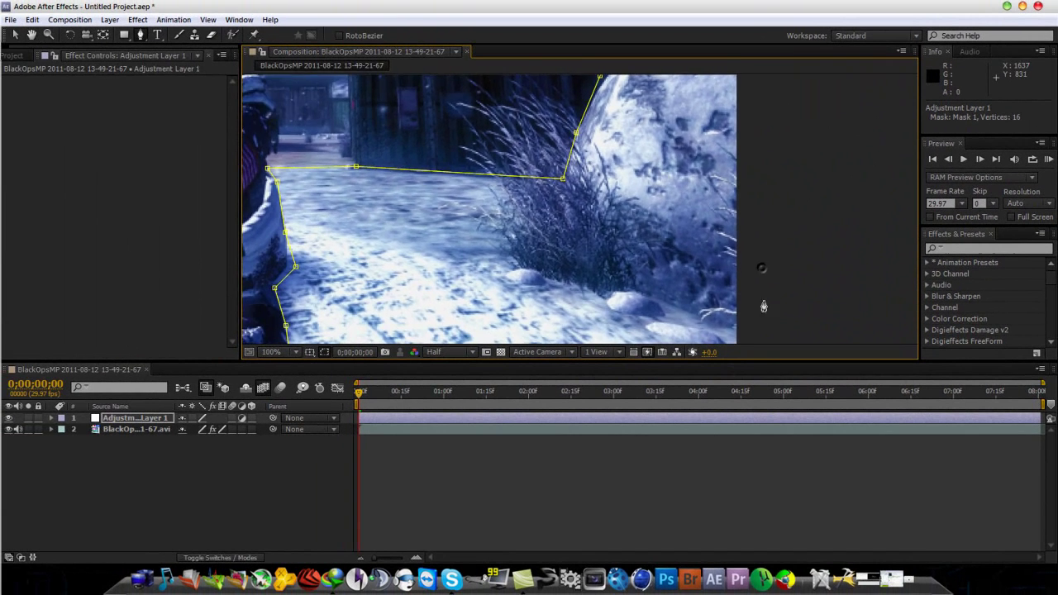
{"action": "key", "text": "comma"}
{"action": "key", "text": "comma"}
{"action": "key", "text": "comma"}
{"action": "key", "text": "comma"}
{"action": "key", "text": "comma"}
{"action": "key", "text": "comma"}
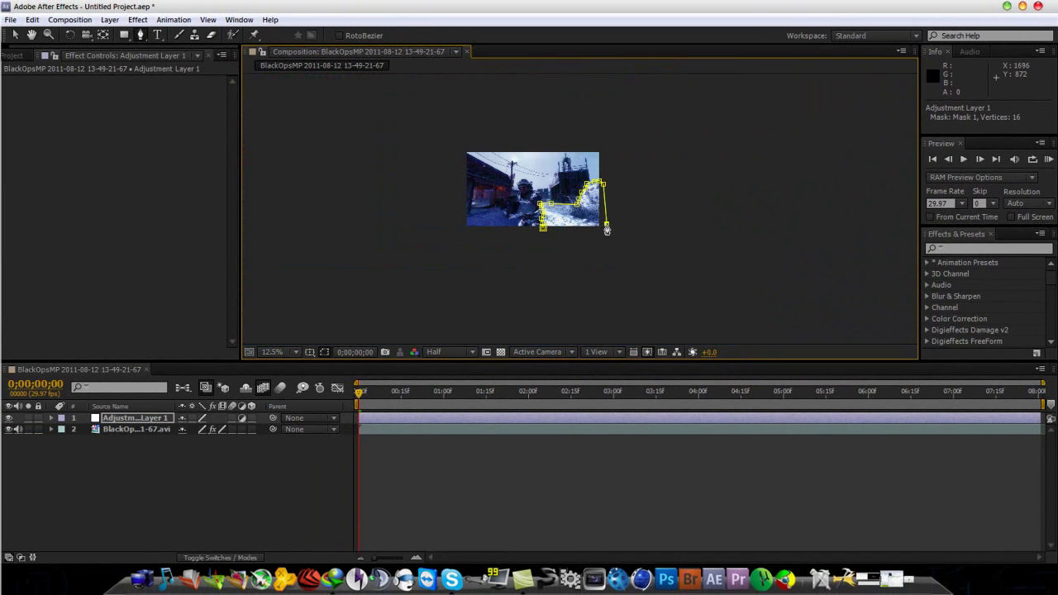
{"action": "key", "text": "period"}
{"action": "key", "text": "period"}
{"action": "key", "text": "period"}
{"action": "key", "text": "period"}
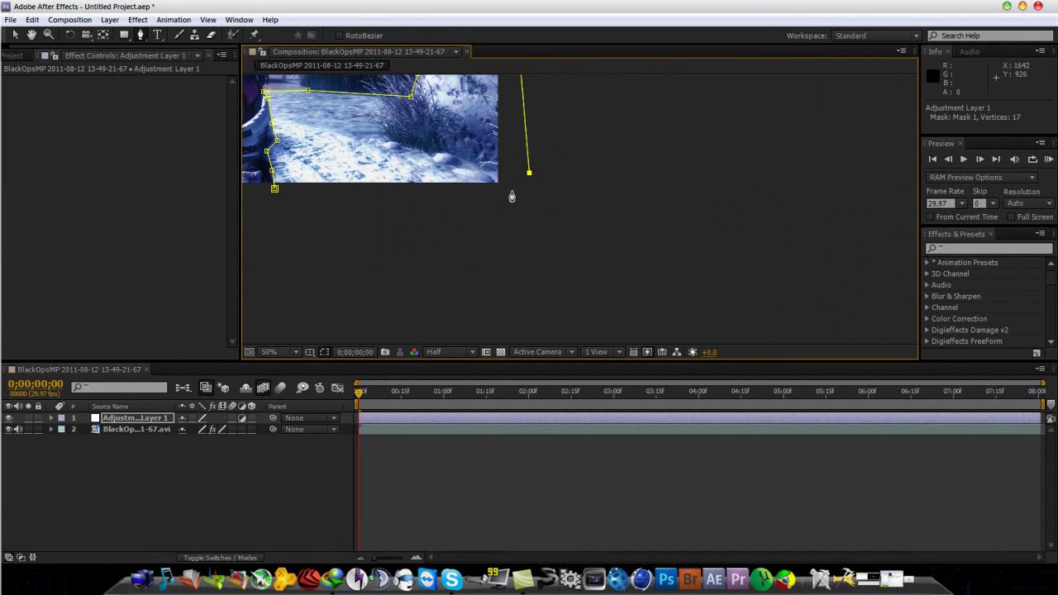
{"action": "left_click", "coordinate": [511, 192]}
{"action": "left_click", "coordinate": [274, 188]}
{"action": "scroll", "coordinate": [413, 215], "scroll_direction": "left", "scroll_amount": 5}
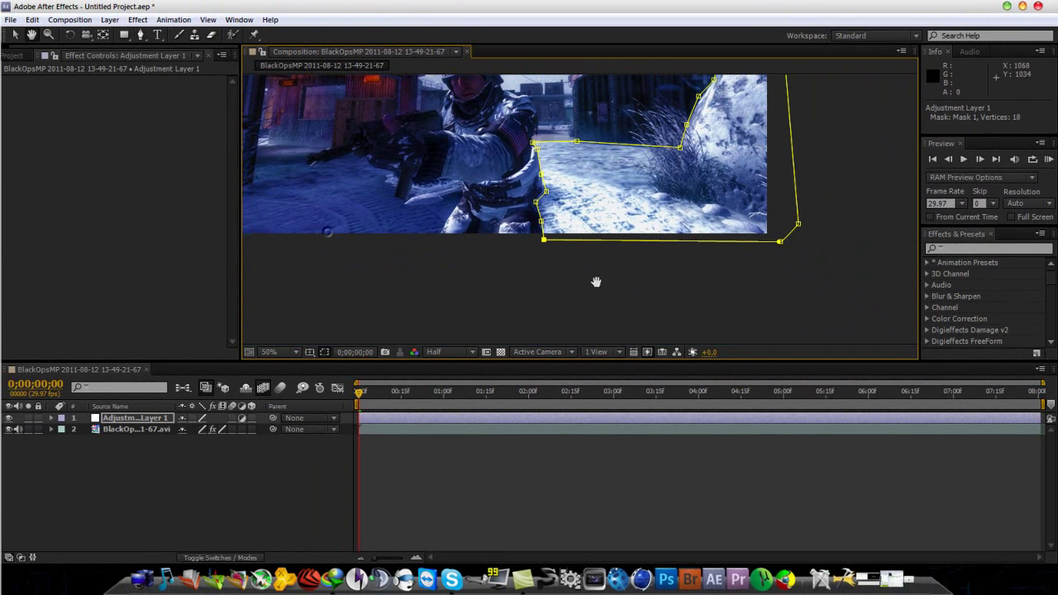
- Add Adjustment Layer 2 and start a mask beside the soldier's leg at 100% zoom
{"action": "left_click", "coordinate": [109, 19]}
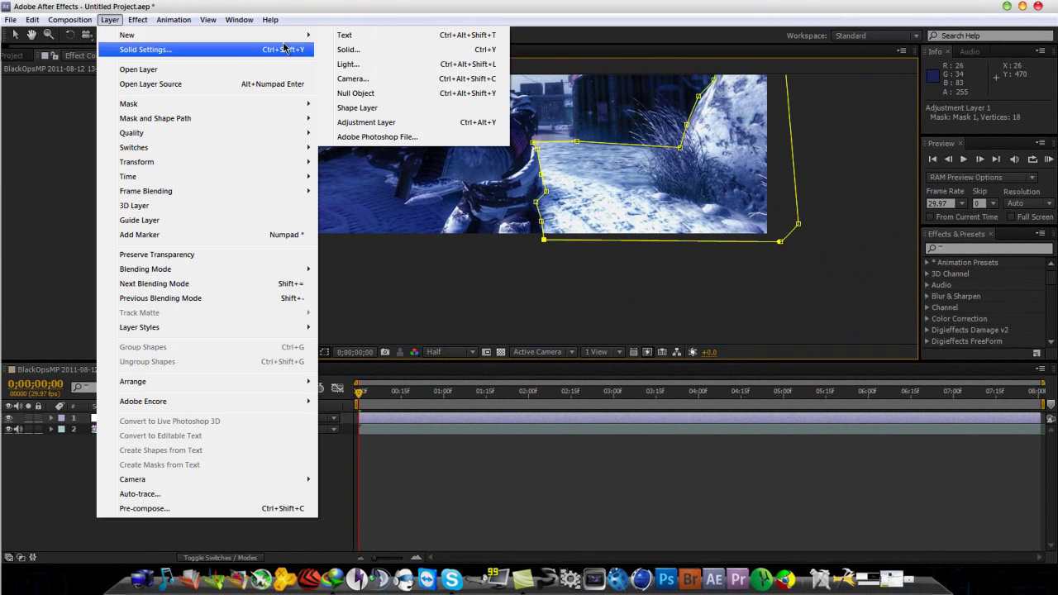
{"action": "left_click", "coordinate": [366, 121]}
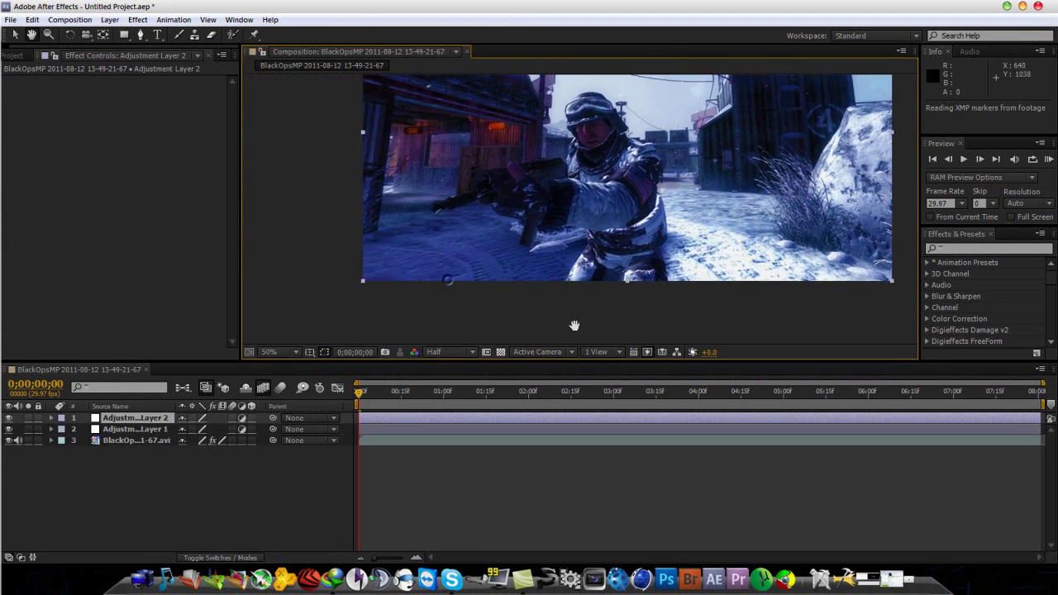
{"action": "key", "text": "period"}
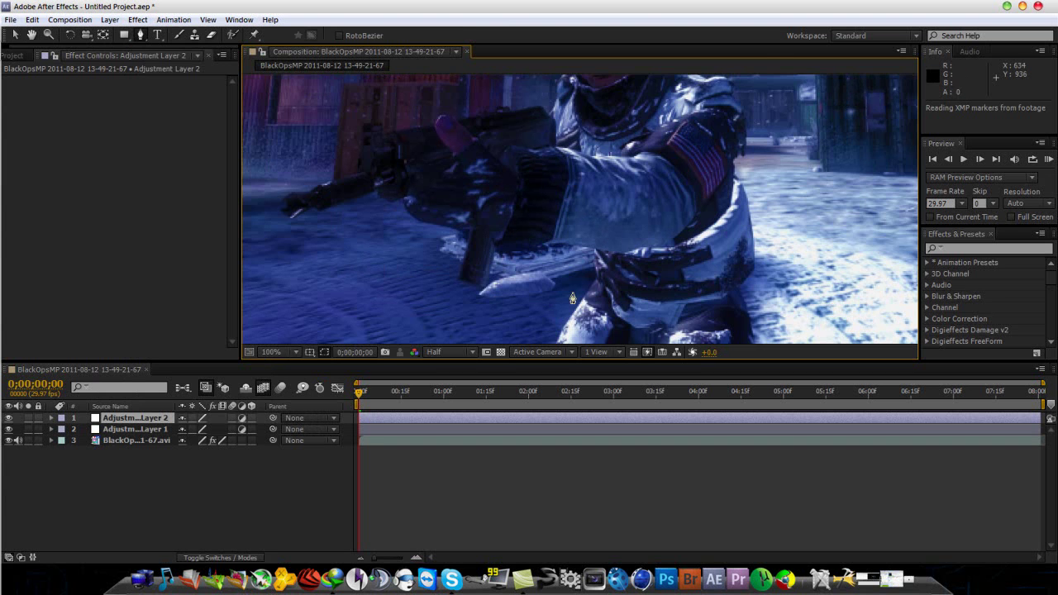
{"action": "scroll", "coordinate": [572, 299], "scroll_direction": "down", "scroll_amount": 3}
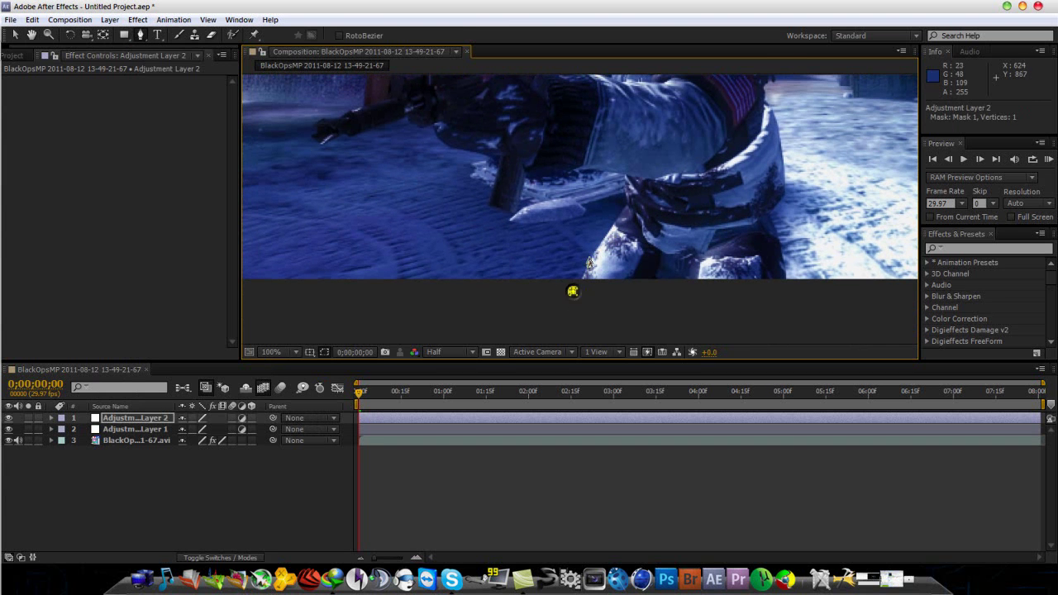
{"action": "left_click", "coordinate": [590, 251]}
{"action": "left_click", "coordinate": [625, 205]}
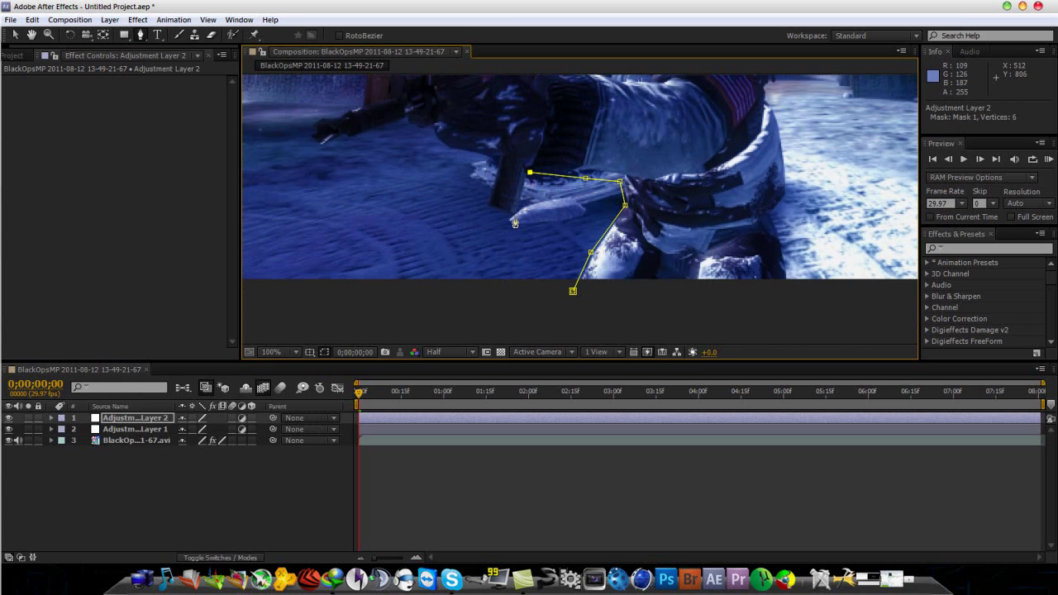
- Trace the mask along the glove and under the rifle past its muzzle
{"action": "left_click", "coordinate": [484, 209]}
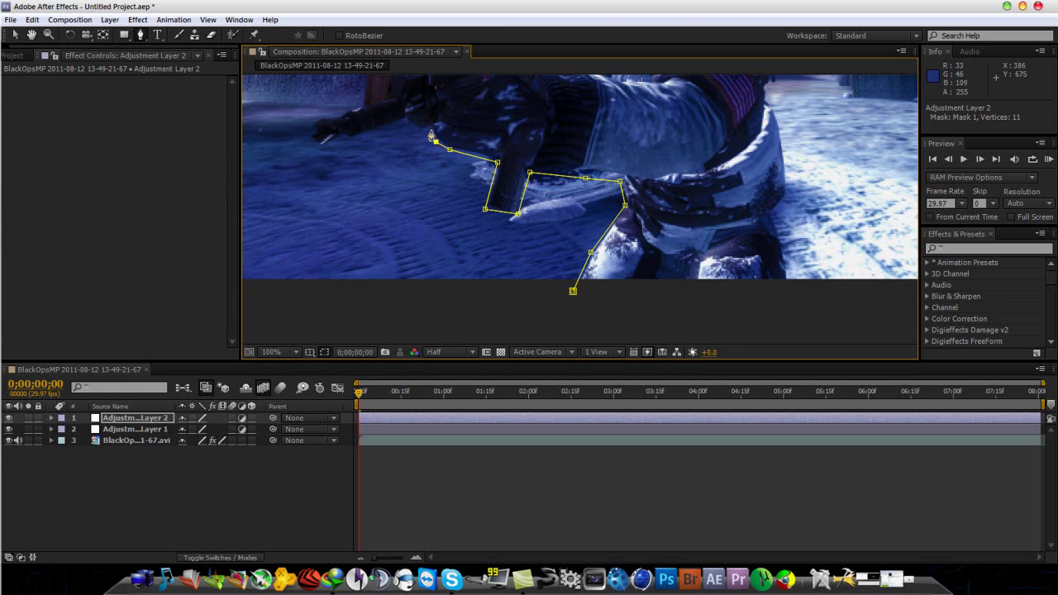
{"action": "left_click", "coordinate": [412, 126]}
{"action": "left_click", "coordinate": [377, 131]}
{"action": "left_click", "coordinate": [332, 147]}
{"action": "left_click", "coordinate": [308, 129]}
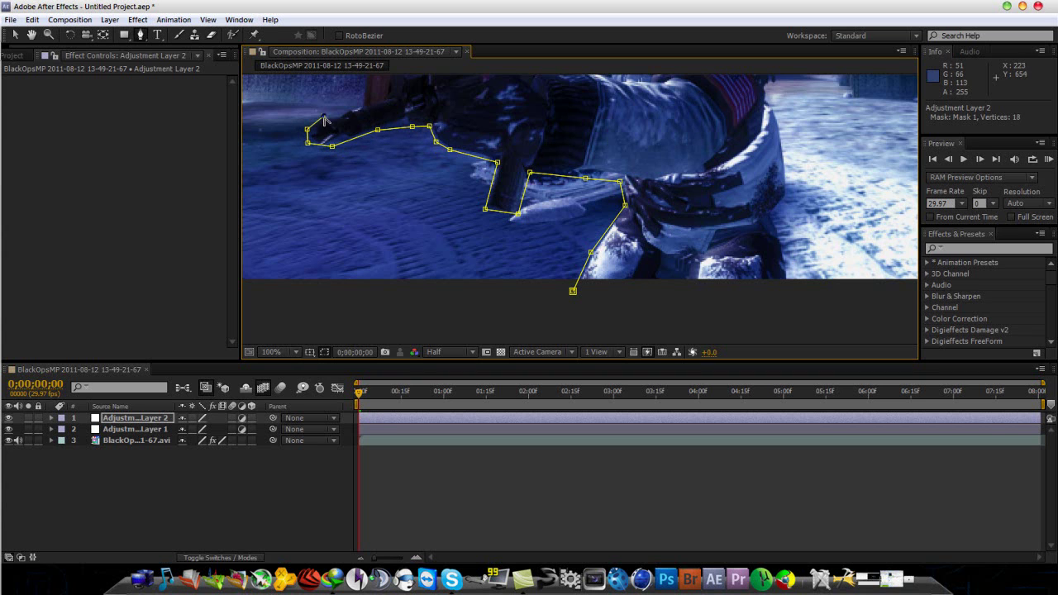
{"action": "left_click", "coordinate": [360, 109]}
- Extend the mask to the frame's left and bottom edges and close the 24-point mask
{"action": "left_click_drag", "start_coordinate": [392, 117], "coordinate": [504, 195]}
{"action": "left_click", "coordinate": [348, 176]}
{"action": "left_click", "coordinate": [327, 176]}
{"action": "left_click", "coordinate": [319, 256]}
{"action": "left_click", "coordinate": [281, 267]}
{"action": "left_click_drag", "start_coordinate": [292, 293], "coordinate": [328, 228]}
{"action": "left_click", "coordinate": [329, 221]}
{"action": "left_click", "coordinate": [747, 215]}
{"action": "scroll", "coordinate": [614, 255], "scroll_direction": "down", "scroll_amount": 3}
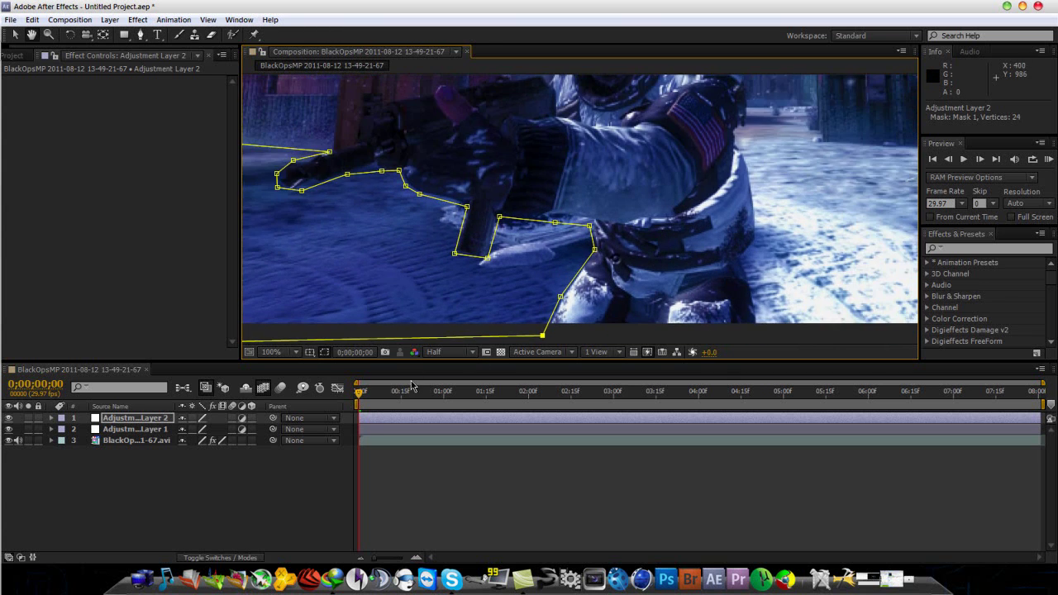
{"action": "scroll", "coordinate": [615, 211], "scroll_direction": "up", "scroll_amount": 1}
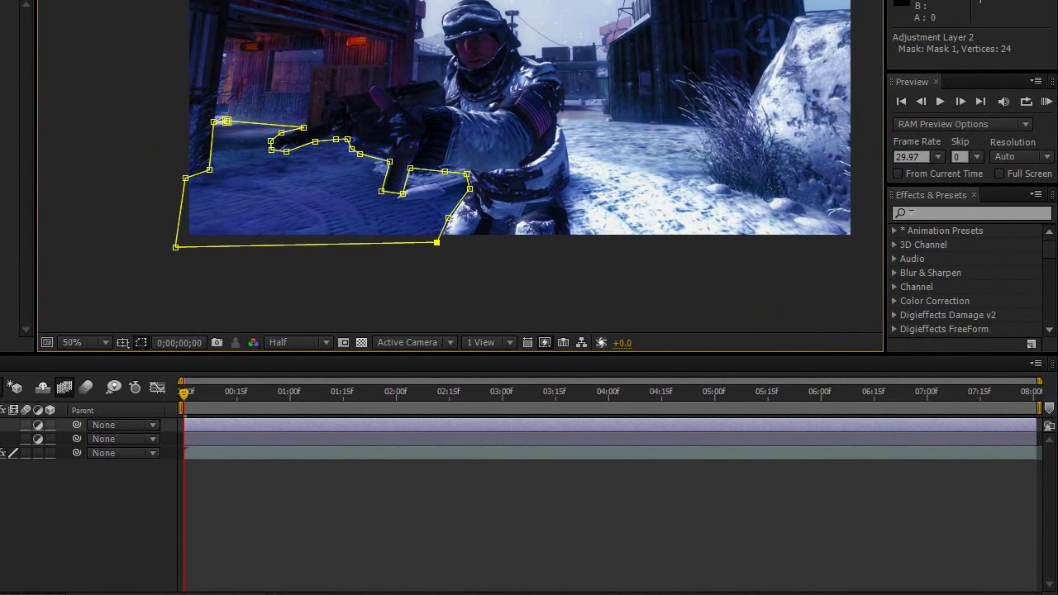
- Add a third adjustment layer on top of the layer stack
{"action": "left_click", "coordinate": [110, 19]}
{"action": "mouse_move", "coordinate": [115, 2]}
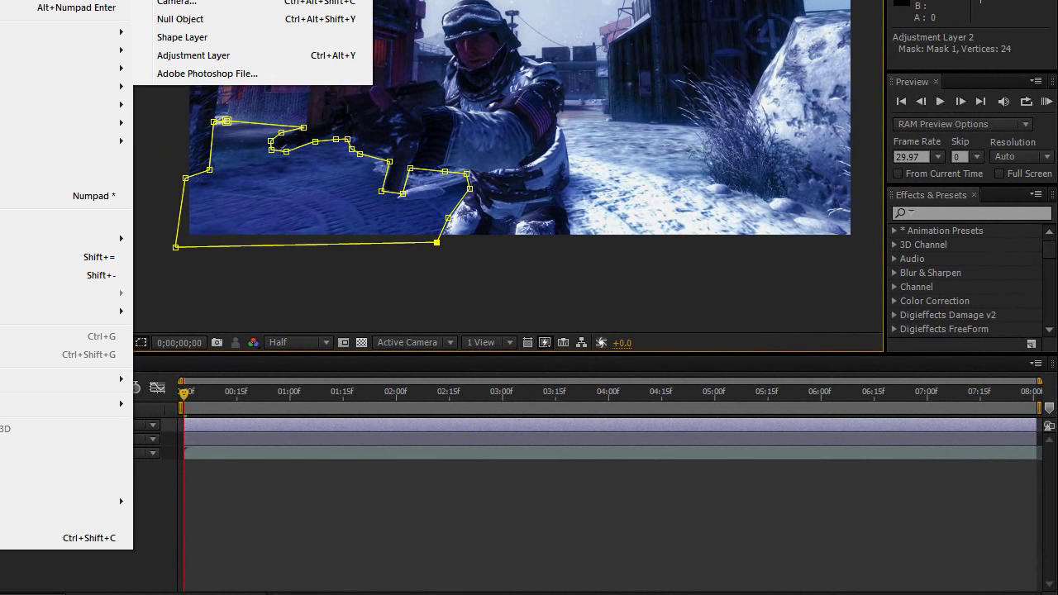
{"action": "left_click", "coordinate": [217, 54]}
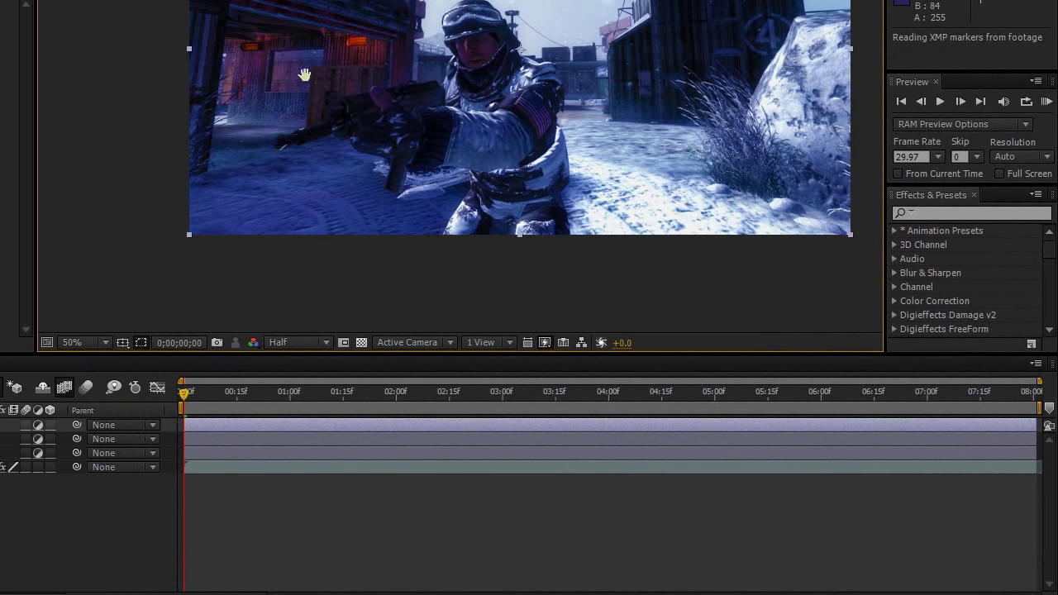
{"action": "left_click_drag", "start_coordinate": [302, 75], "coordinate": [404, 157]}
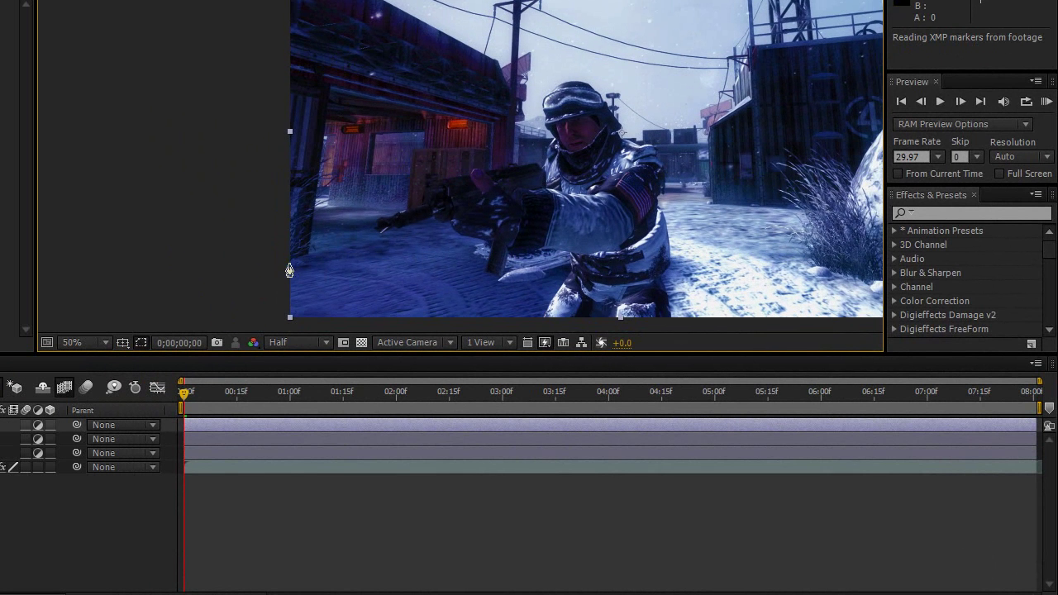
- Start Adjustment Layer 3's mask at the left edge, tracing ground, wall, crate and rifle top
{"action": "left_click", "coordinate": [289, 264]}
{"action": "left_click", "coordinate": [308, 256]}
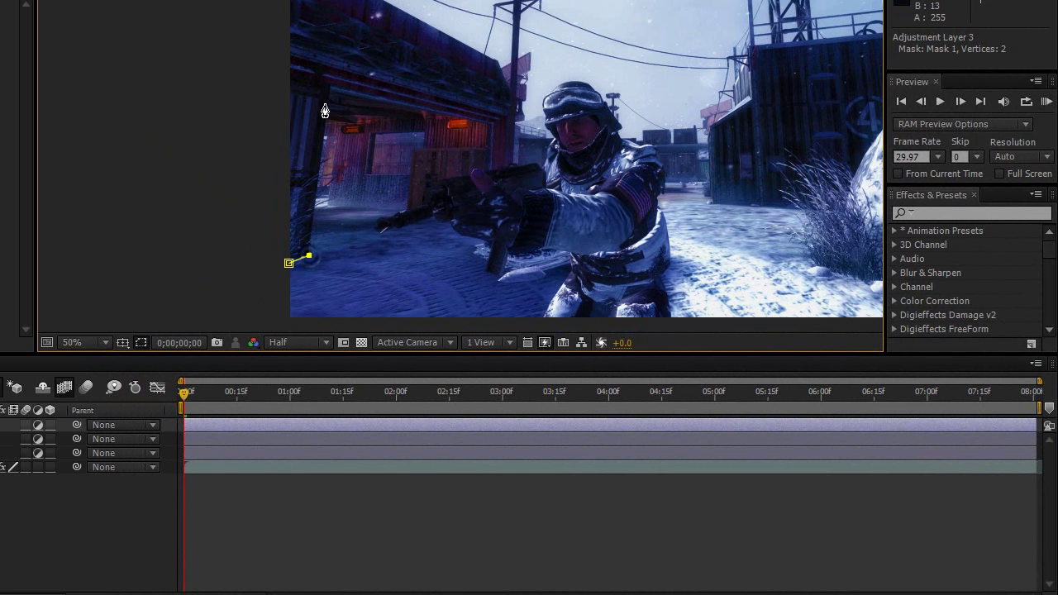
{"action": "left_click", "coordinate": [313, 209]}
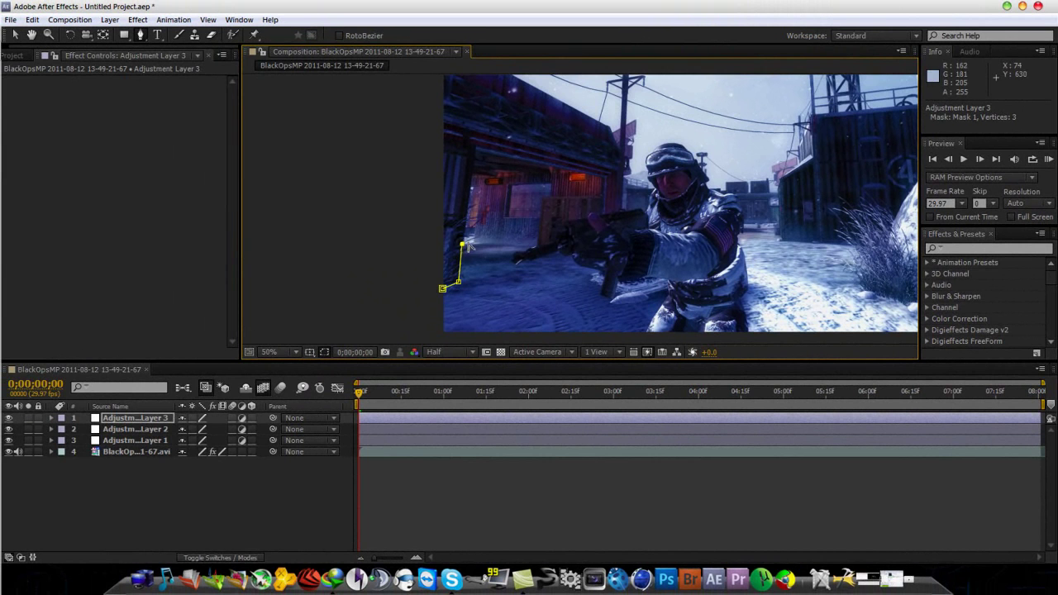
{"action": "left_click", "coordinate": [469, 243]}
{"action": "left_click", "coordinate": [536, 249]}
{"action": "scroll", "coordinate": [537, 251], "scroll_direction": "up", "scroll_amount": 2}
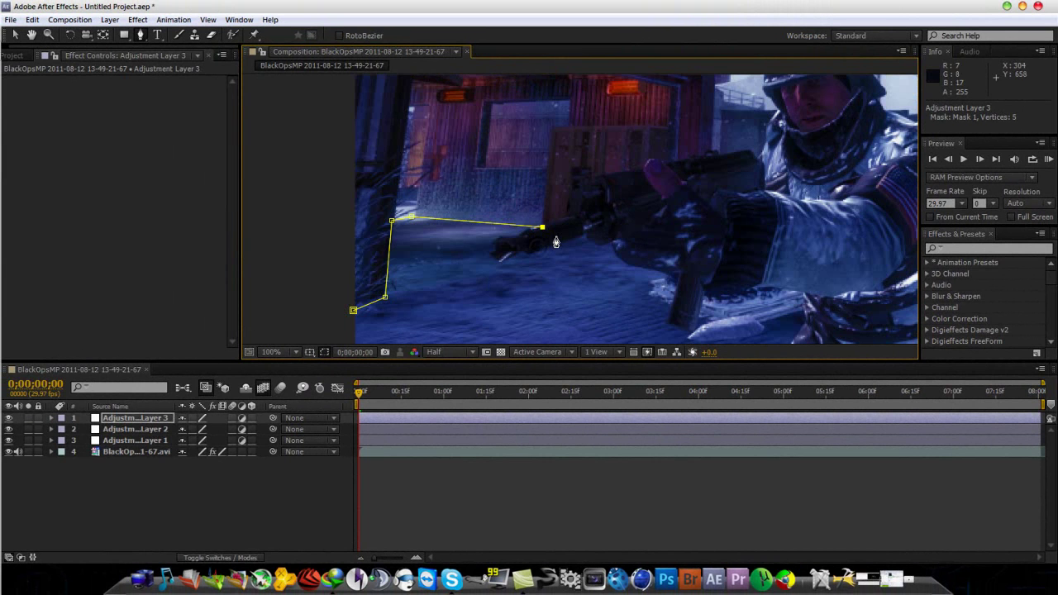
{"action": "left_click", "coordinate": [565, 194]}
{"action": "left_click", "coordinate": [571, 168]}
{"action": "left_click", "coordinate": [590, 176]}
{"action": "left_click", "coordinate": [643, 170]}
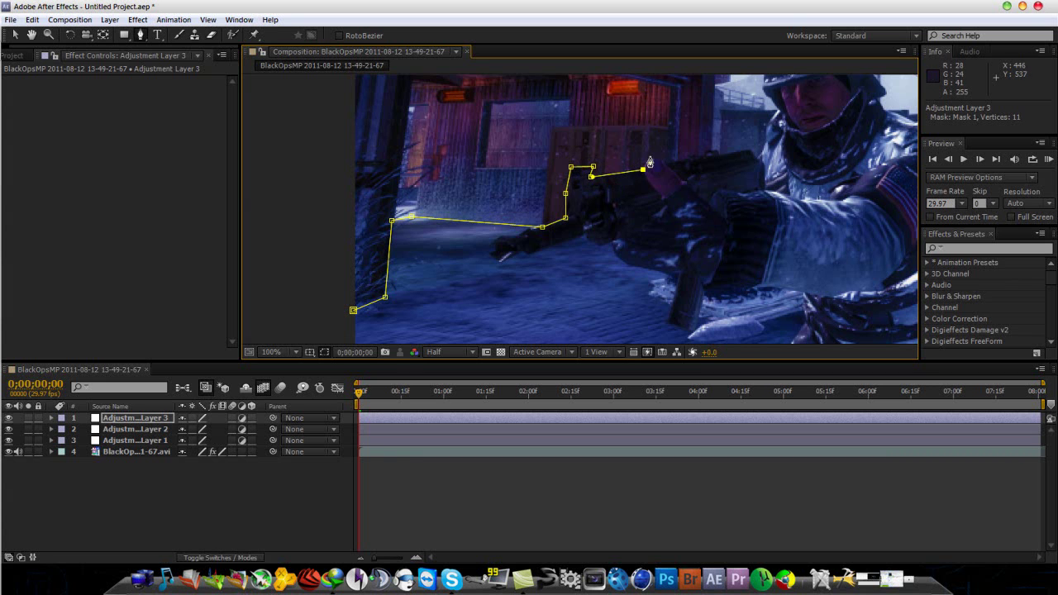
{"action": "left_click", "coordinate": [667, 164]}
- Continue the mask up the utility pole beyond the frame top and close it at the first vertex
{"action": "left_click_drag", "start_coordinate": [708, 159], "coordinate": [612, 253]}
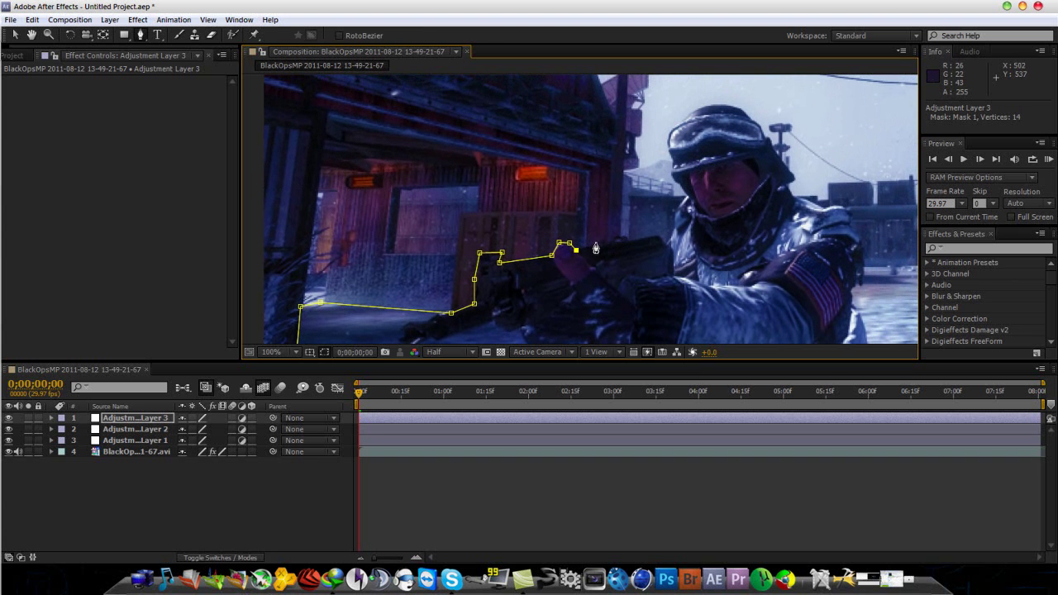
{"action": "left_click", "coordinate": [596, 243]}
{"action": "left_click", "coordinate": [616, 238]}
{"action": "scroll", "coordinate": [623, 240], "scroll_direction": "up", "scroll_amount": 1}
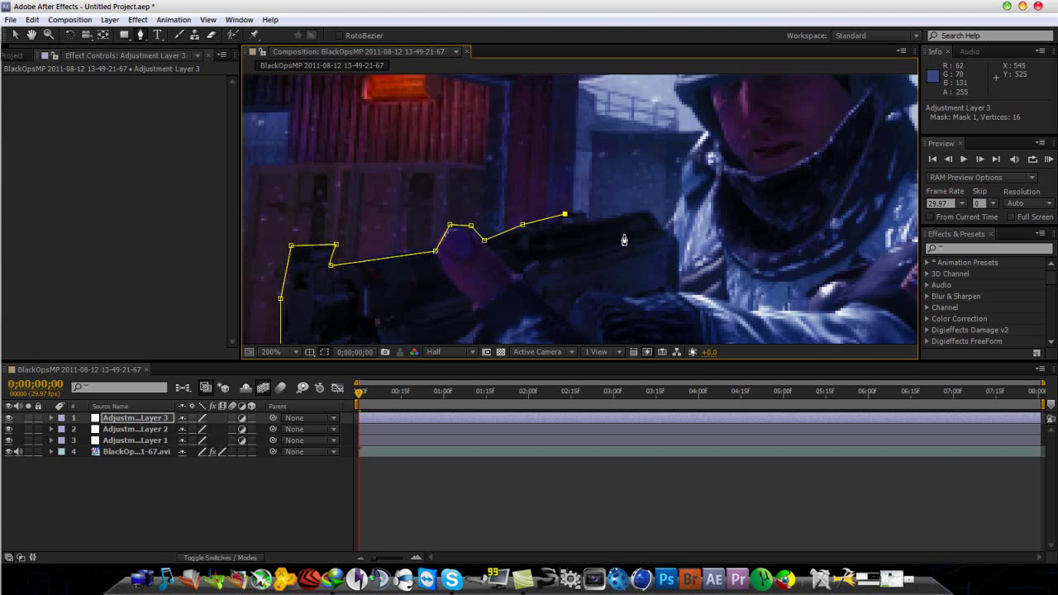
{"action": "left_click", "coordinate": [576, 213]}
{"action": "left_click_drag", "start_coordinate": [576, 217], "coordinate": [561, 299]}
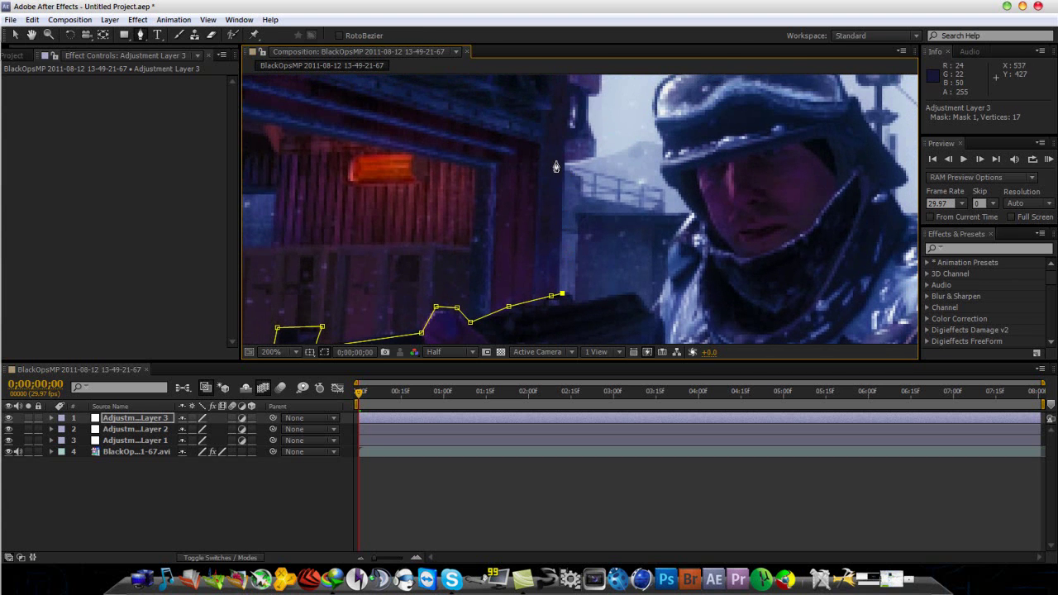
{"action": "left_click", "coordinate": [565, 170]}
{"action": "scroll", "coordinate": [565, 169], "scroll_direction": "down", "scroll_amount": 1}
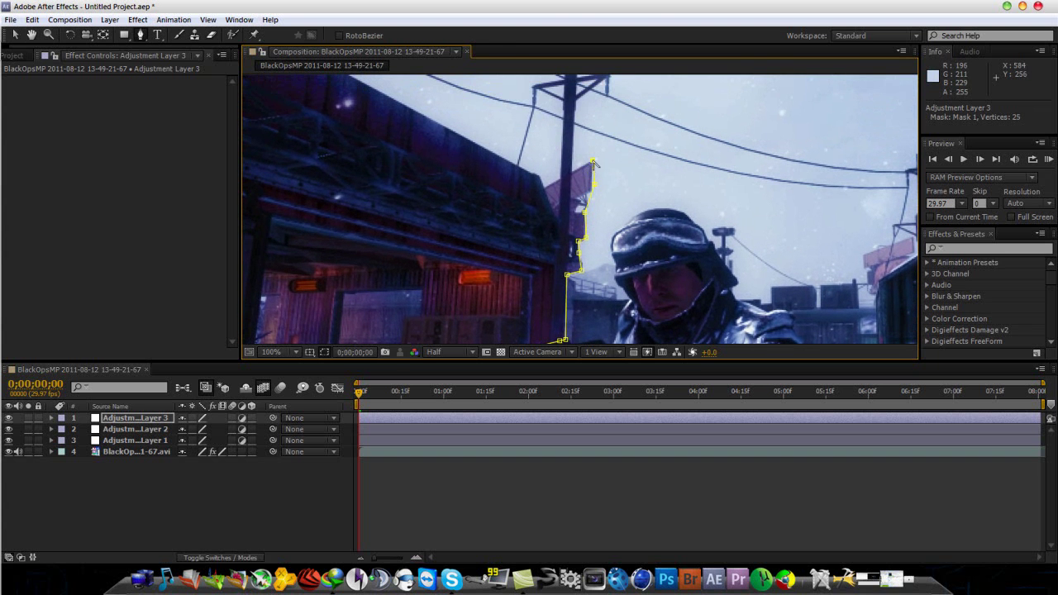
{"action": "left_click", "coordinate": [573, 169]}
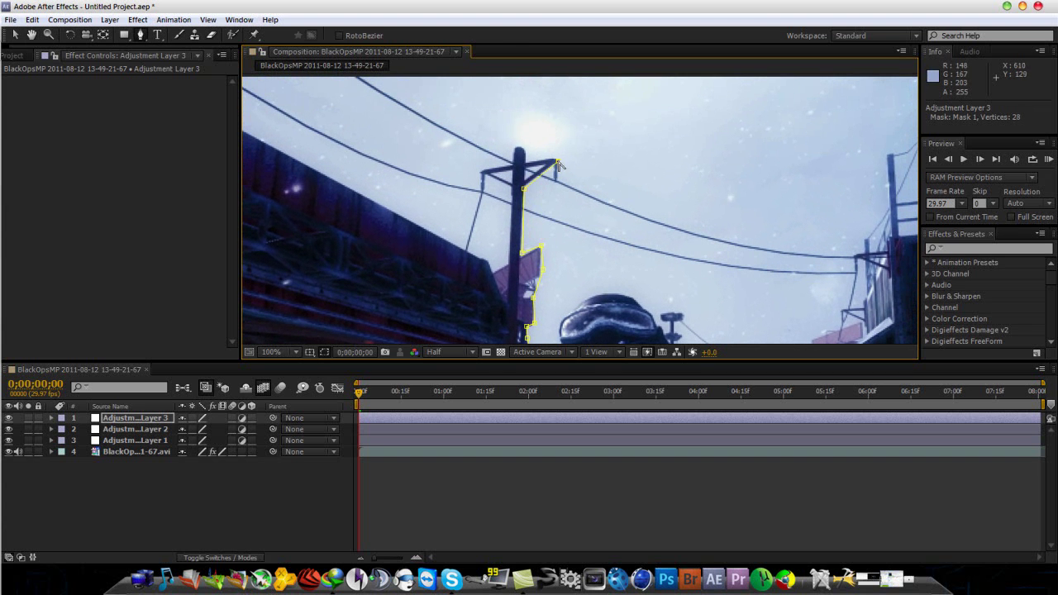
{"action": "left_click_drag", "start_coordinate": [508, 108], "coordinate": [543, 195]}
{"action": "left_click", "coordinate": [542, 144]}
{"action": "key", "text": "comma"}
{"action": "key", "text": "comma"}
{"action": "key", "text": "comma"}
{"action": "key", "text": "comma"}
{"action": "left_click", "coordinate": [477, 195]}
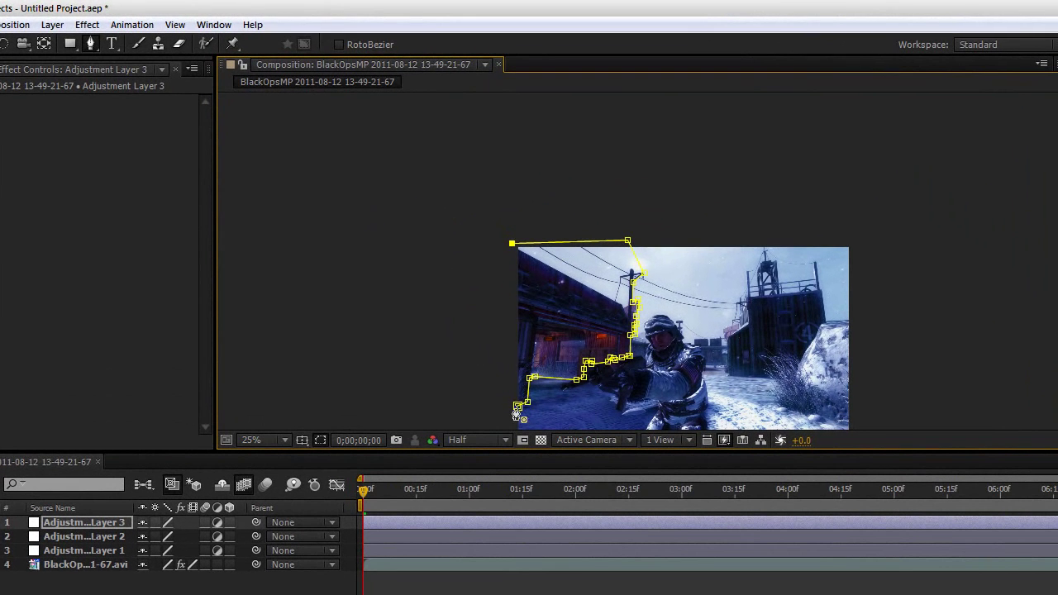
{"action": "left_click", "coordinate": [481, 326]}
- Add a fourth adjustment layer and zoom in on the snowy rock
{"action": "left_click", "coordinate": [52, 25]}
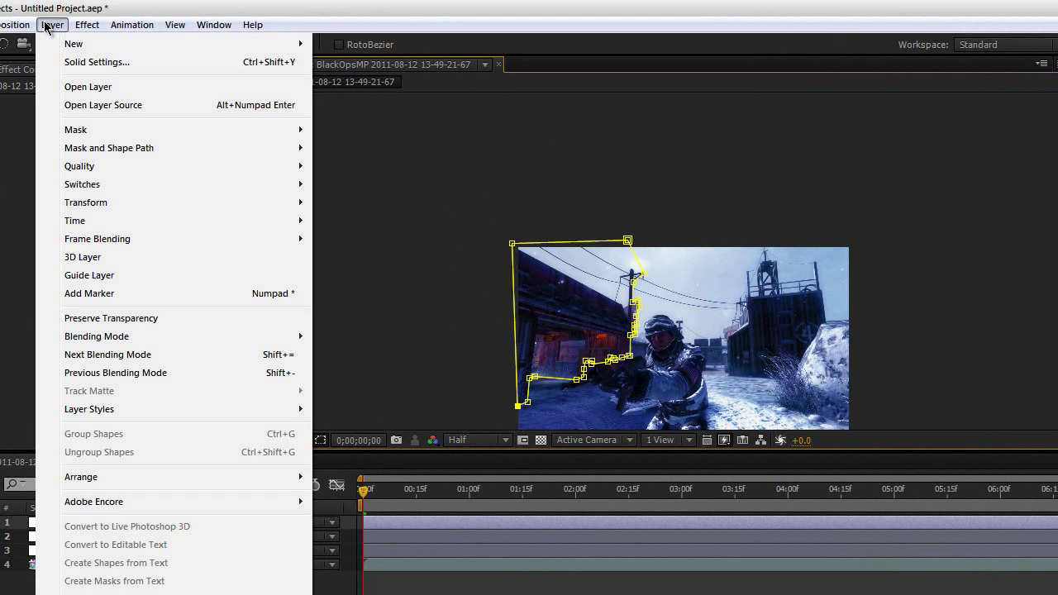
{"action": "mouse_move", "coordinate": [116, 45]}
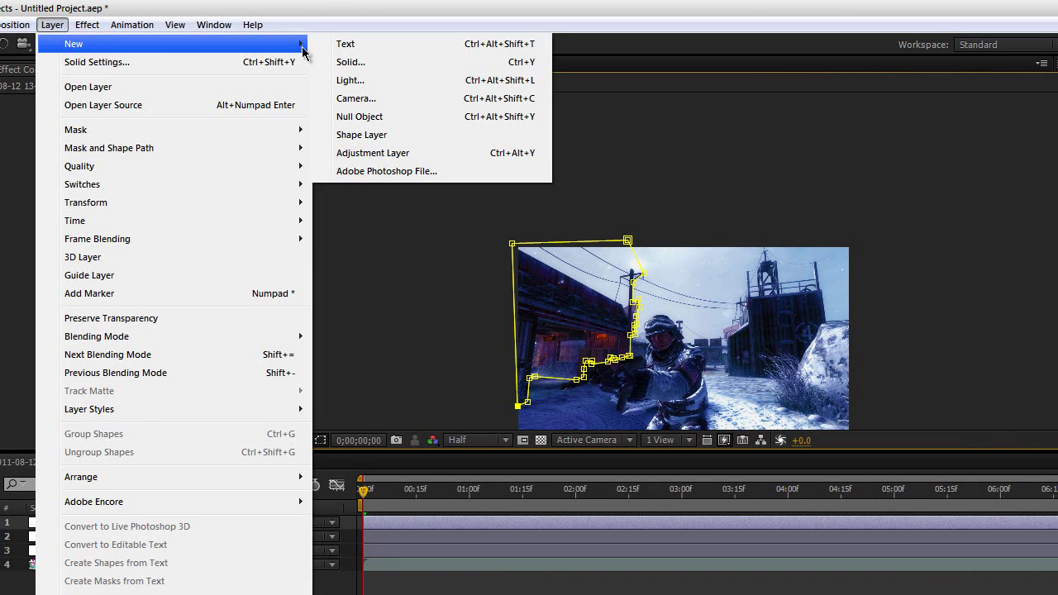
{"action": "left_click", "coordinate": [383, 155]}
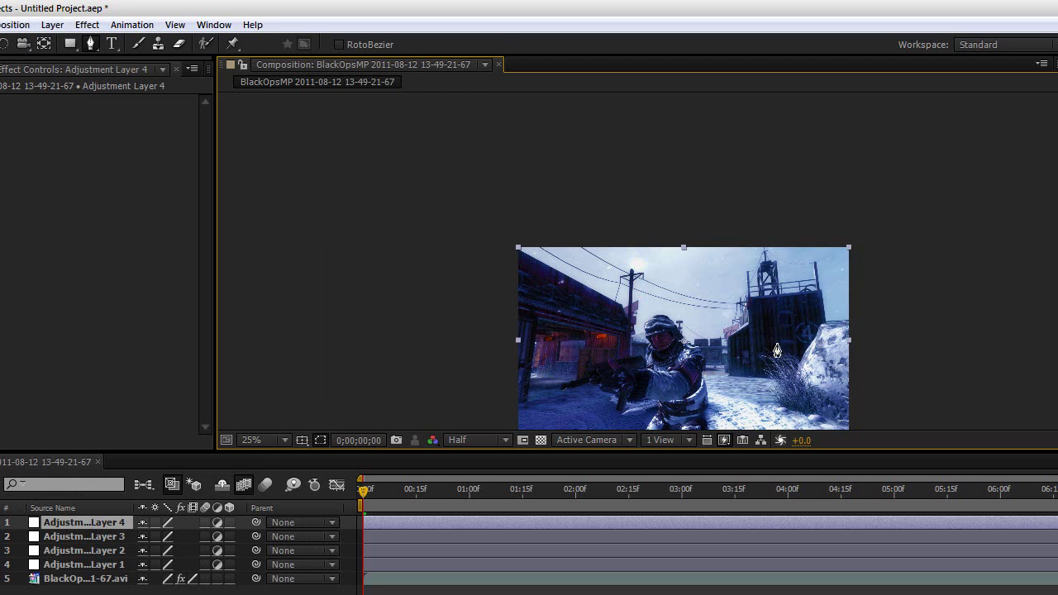
{"action": "left_click_drag", "start_coordinate": [776, 355], "coordinate": [612, 281]}
{"action": "scroll", "coordinate": [616, 314], "scroll_direction": "up", "scroll_amount": 4}
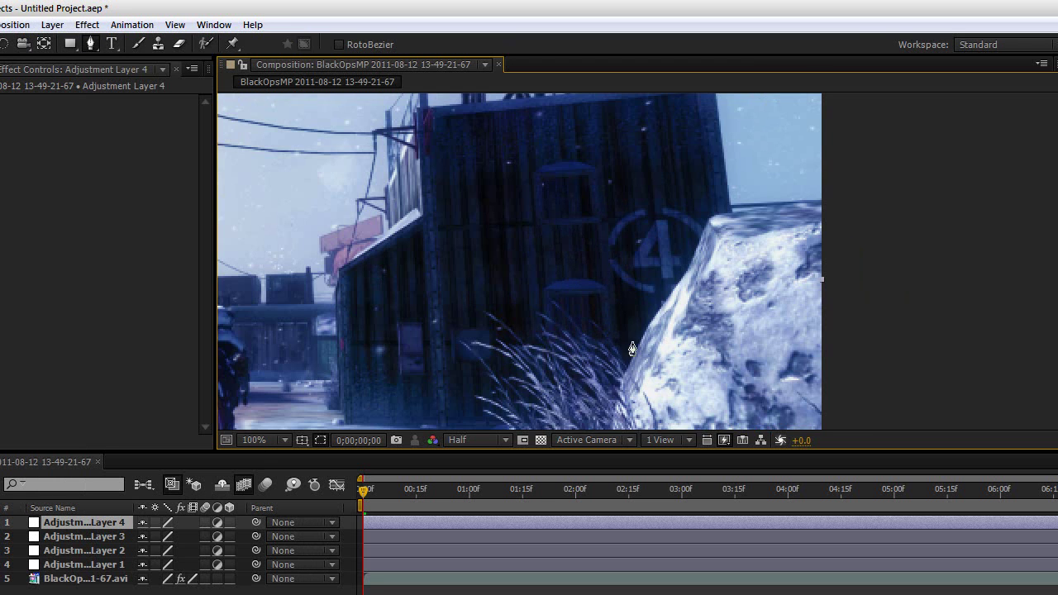
{"action": "left_click_drag", "start_coordinate": [619, 367], "coordinate": [642, 274]}
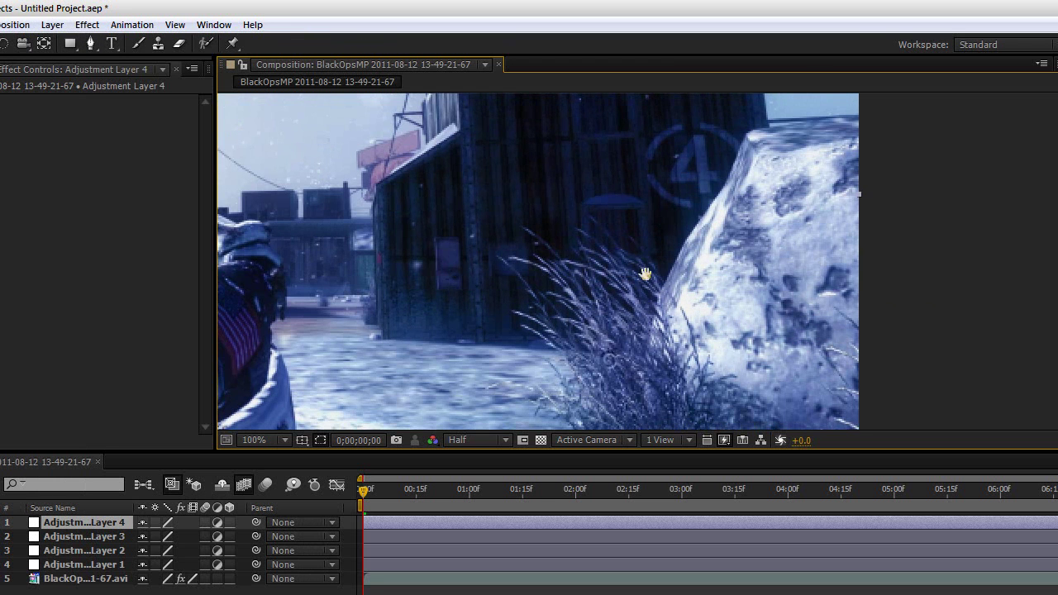
- Begin the mask beyond the top right, tracing down the rock to the building's base and roof
{"action": "left_click", "coordinate": [874, 116]}
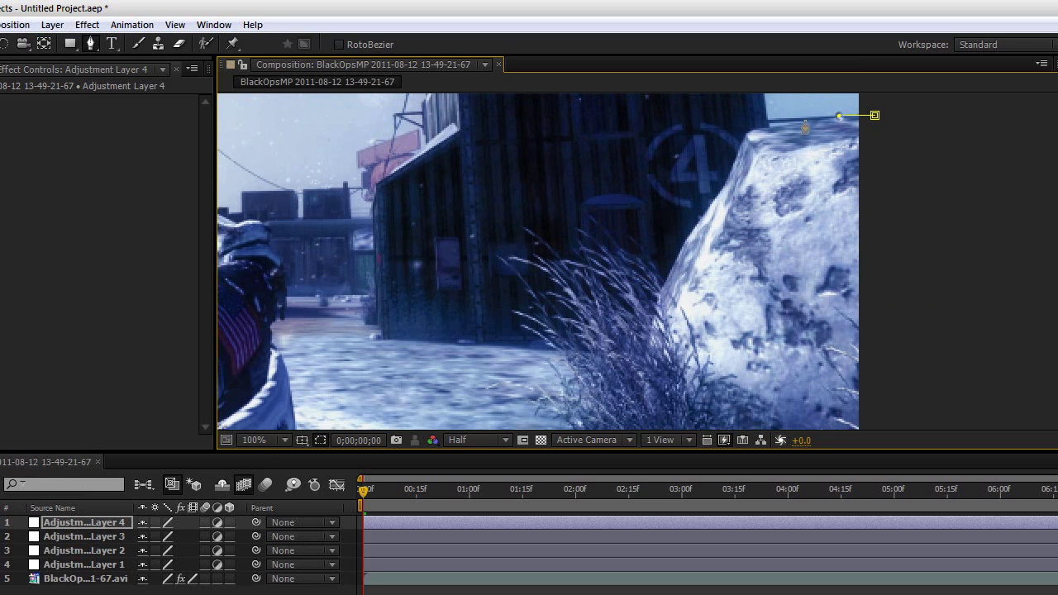
{"action": "left_click", "coordinate": [768, 125]}
{"action": "left_click", "coordinate": [698, 221]}
{"action": "left_click", "coordinate": [671, 263]}
{"action": "left_click", "coordinate": [653, 296]}
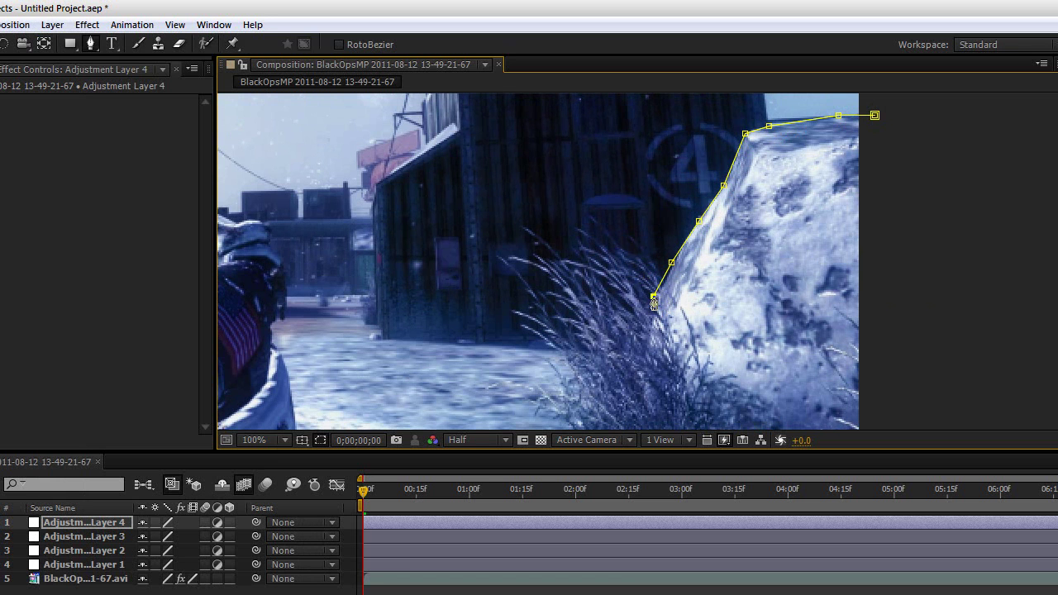
{"action": "left_click", "coordinate": [642, 352]}
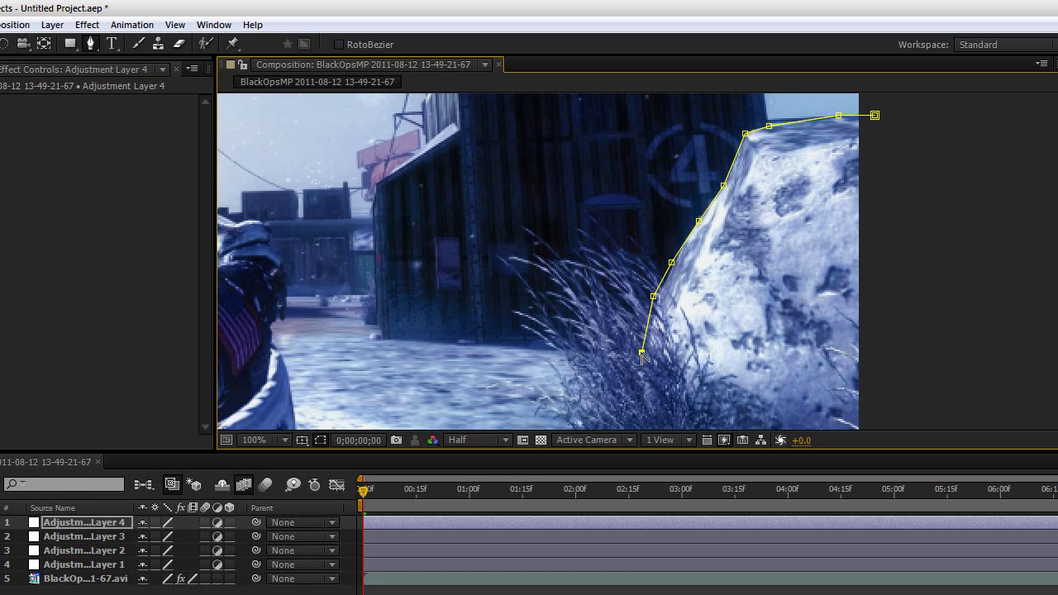
{"action": "left_click", "coordinate": [380, 337]}
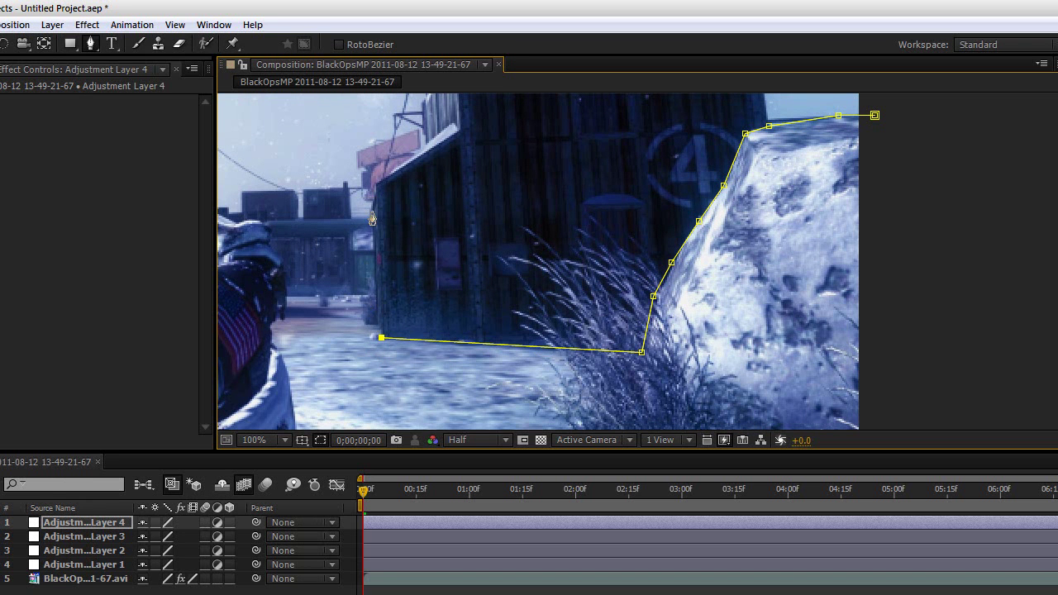
{"action": "left_click", "coordinate": [370, 211]}
{"action": "left_click", "coordinate": [375, 187]}
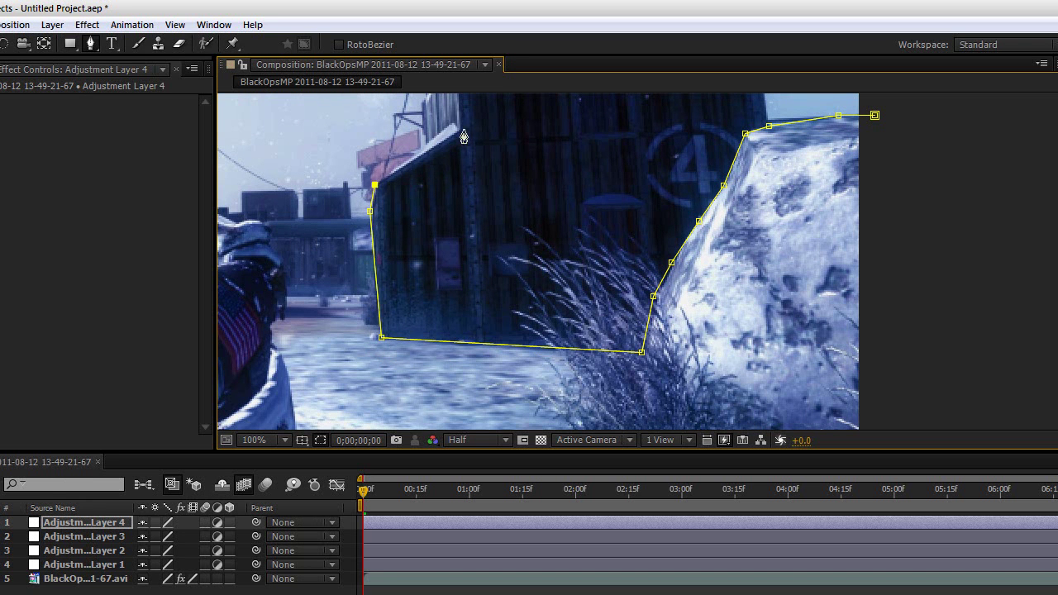
{"action": "left_click", "coordinate": [427, 153]}
- Trace the mask around the wire junction and up the tower bracket
{"action": "scroll", "coordinate": [429, 165], "scroll_direction": "up", "scroll_amount": 4}
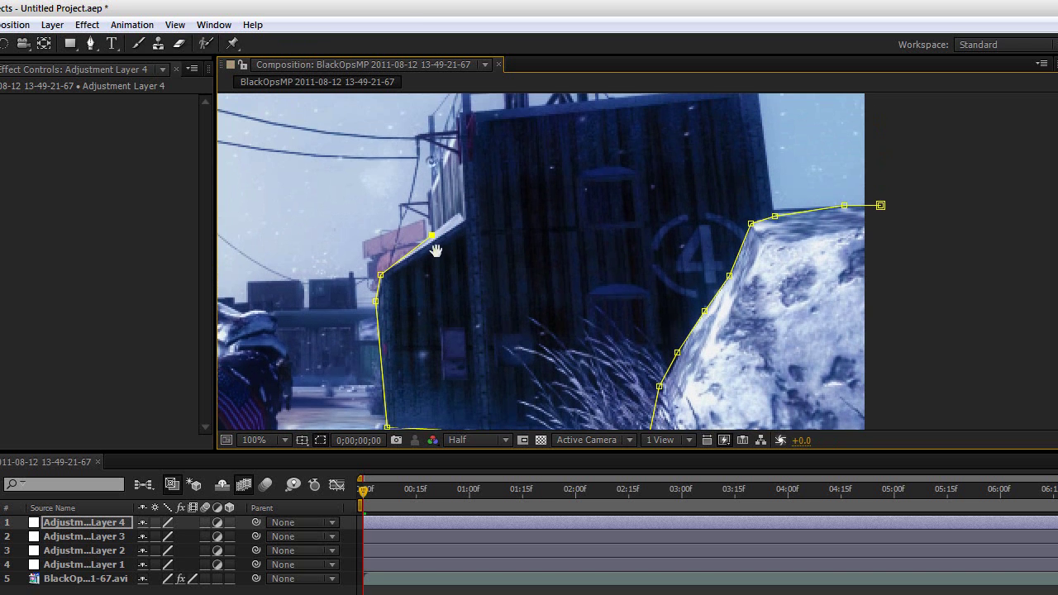
{"action": "left_click", "coordinate": [425, 193]}
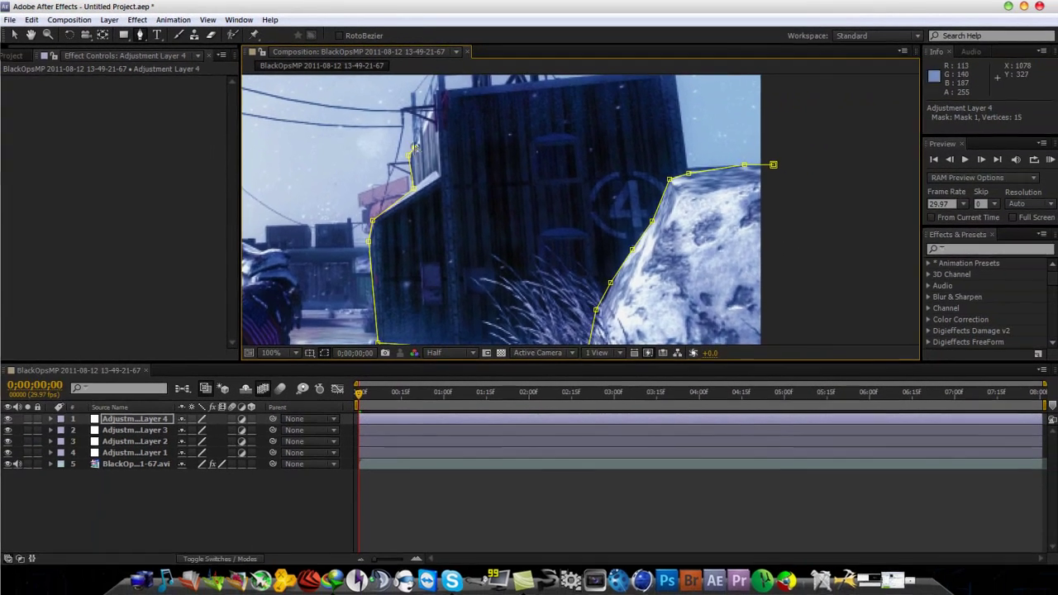
{"action": "scroll", "coordinate": [417, 161], "scroll_direction": "up", "scroll_amount": 2}
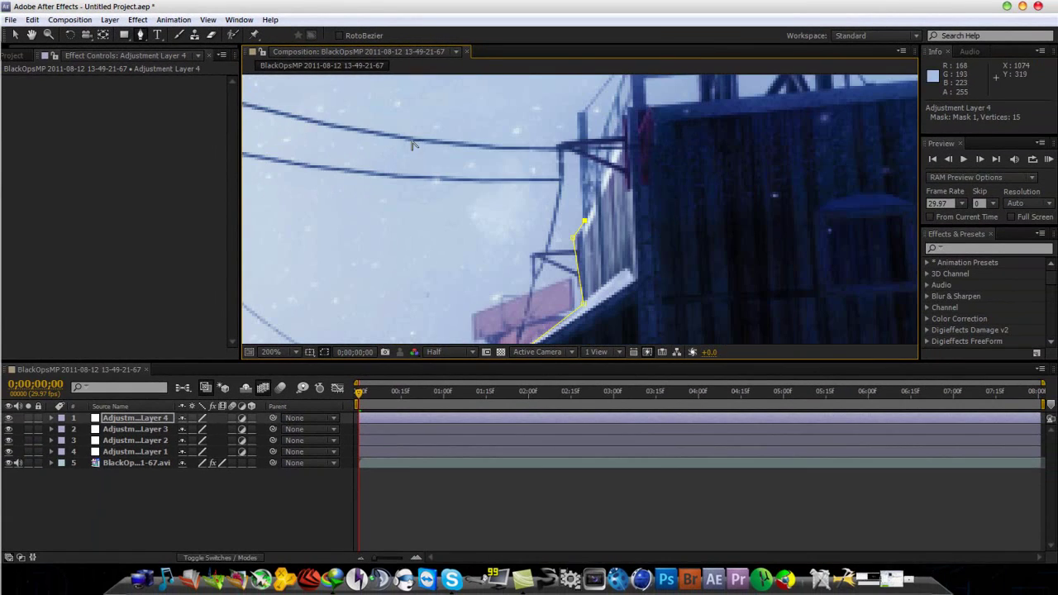
{"action": "left_click", "coordinate": [578, 156]}
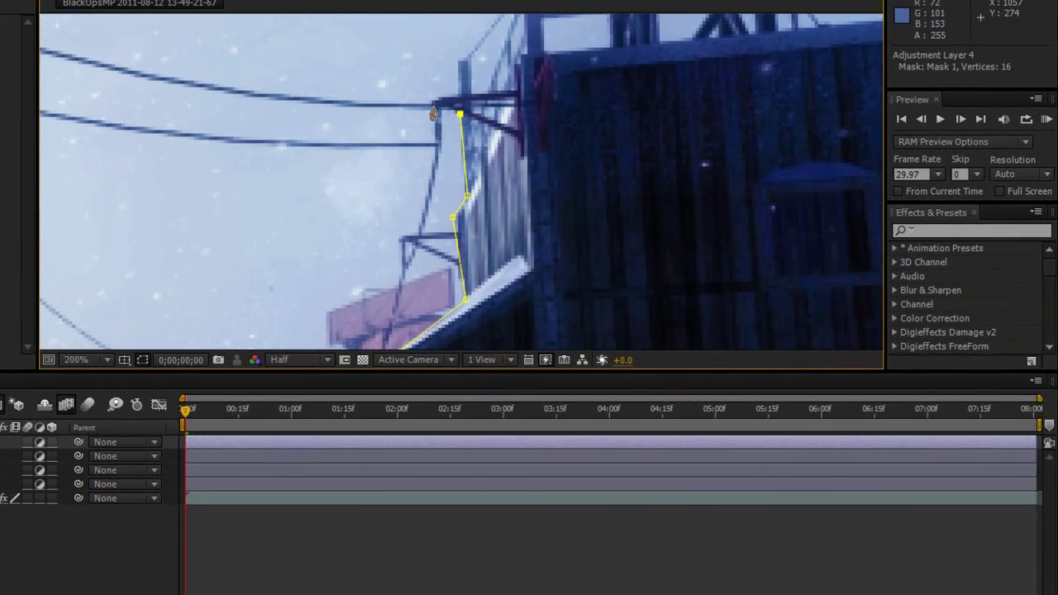
{"action": "left_click", "coordinate": [431, 105]}
{"action": "left_click", "coordinate": [438, 92]}
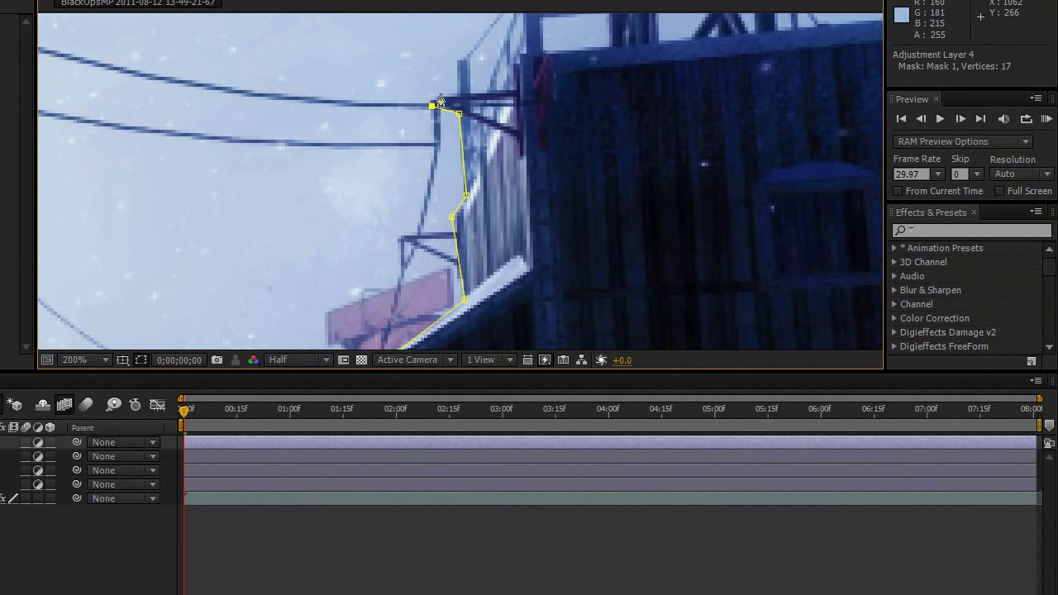
{"action": "left_click", "coordinate": [455, 93]}
{"action": "left_click", "coordinate": [456, 60]}
{"action": "left_click", "coordinate": [469, 58]}
{"action": "left_click", "coordinate": [474, 86]}
{"action": "left_click", "coordinate": [485, 85]}
{"action": "left_click_drag", "start_coordinate": [496, 52], "coordinate": [435, 184]}
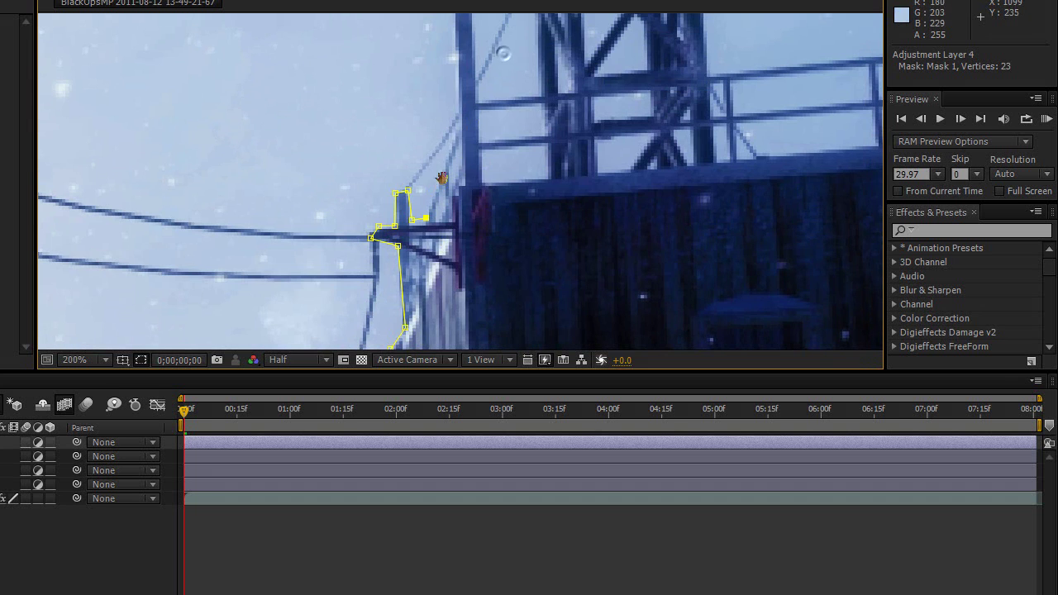
- Redo the last tower point, trace over the tower top and close the 27-vertex mask
{"action": "key", "text": "ctrl+z"}
{"action": "left_click", "coordinate": [450, 115]}
{"action": "left_click_drag", "start_coordinate": [456, 158], "coordinate": [426, 277]}
{"action": "left_click", "coordinate": [418, 97]}
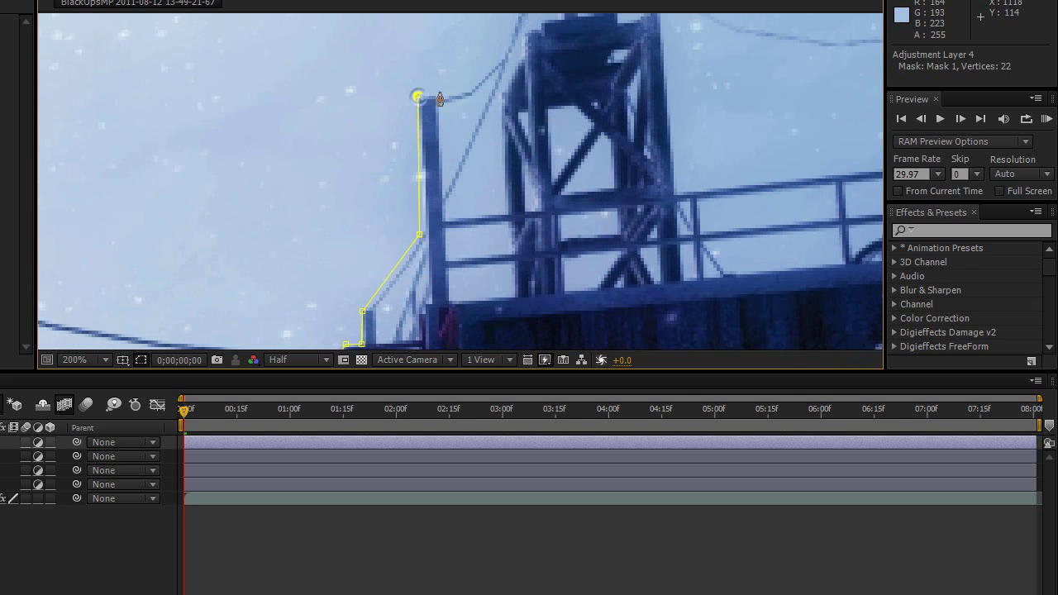
{"action": "left_click", "coordinate": [500, 62]}
{"action": "left_click_drag", "start_coordinate": [521, 25], "coordinate": [391, 208]}
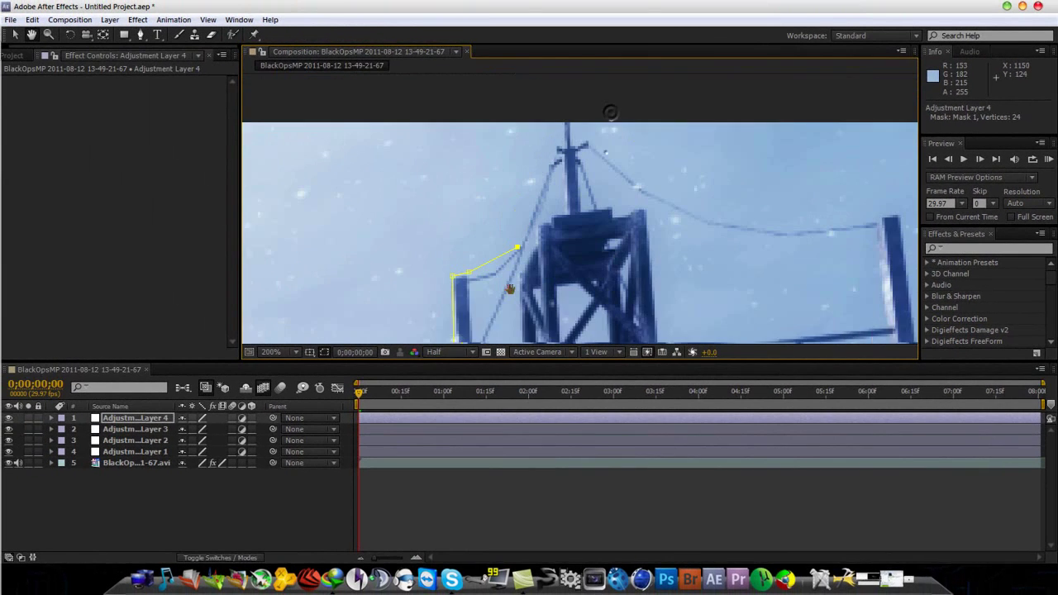
{"action": "left_click", "coordinate": [541, 162]}
{"action": "left_click", "coordinate": [550, 114]}
{"action": "key", "text": "comma"}
{"action": "key", "text": "comma"}
{"action": "left_click", "coordinate": [729, 173]}
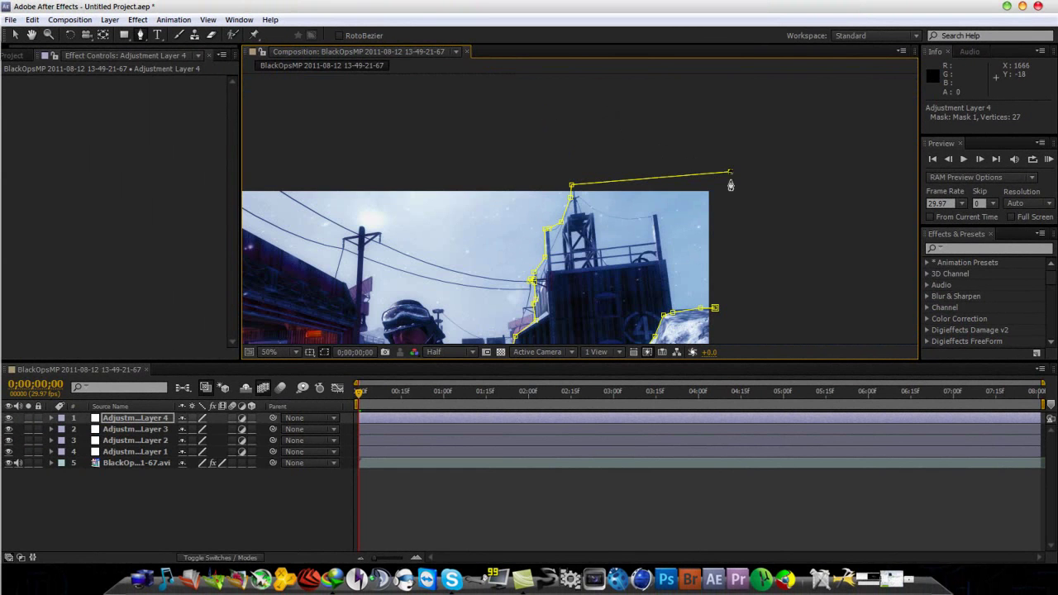
{"action": "left_click", "coordinate": [714, 309]}
{"action": "key", "text": "space"}
{"action": "left_click_drag", "start_coordinate": [643, 317], "coordinate": [678, 165]}
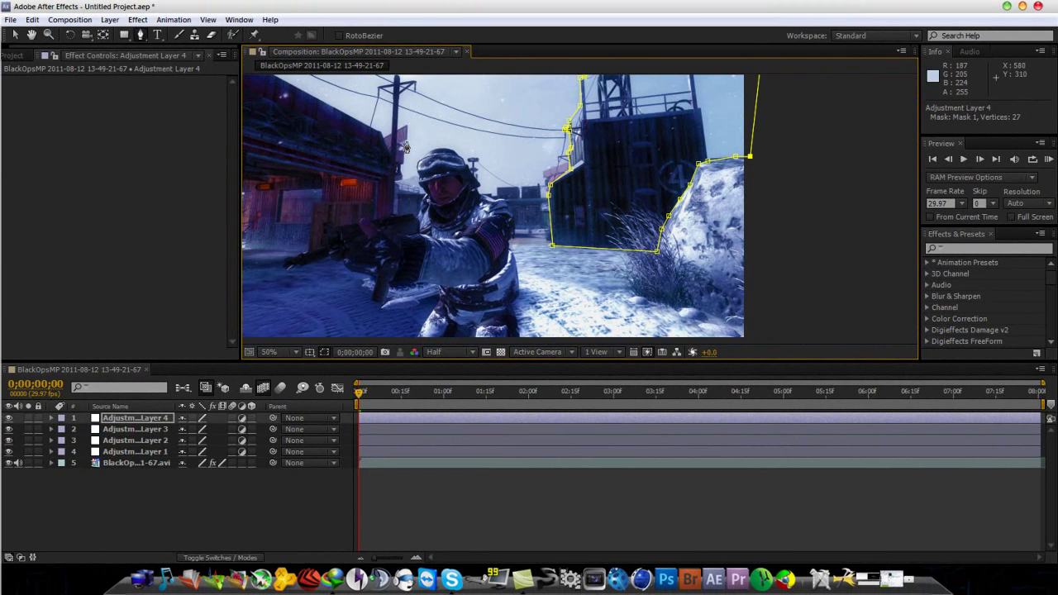
- Add a fifth adjustment layer on top of the stack
{"action": "left_click", "coordinate": [111, 18]}
{"action": "mouse_move", "coordinate": [298, 34]}
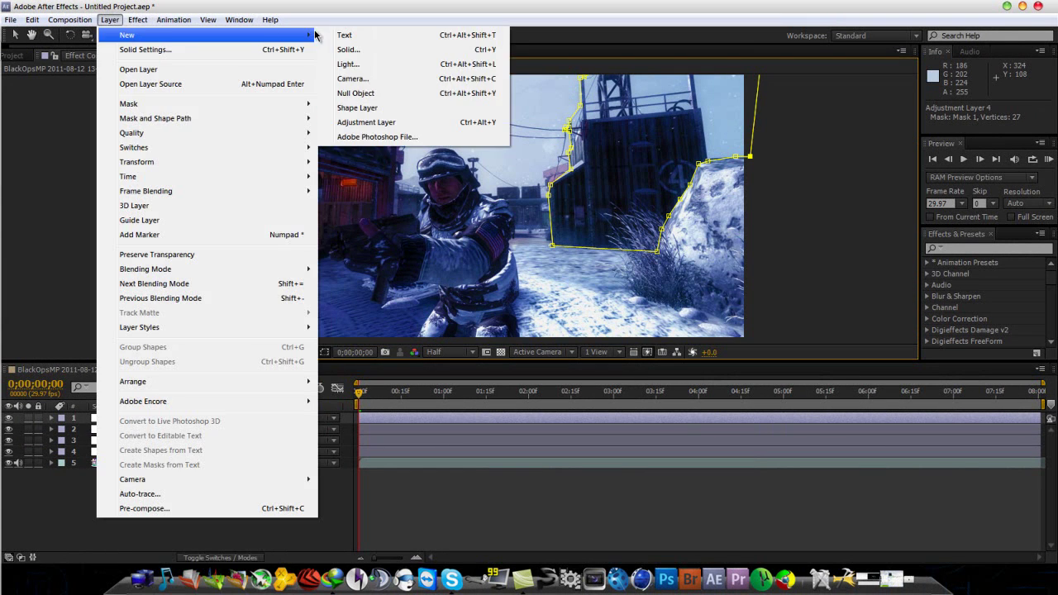
{"action": "left_click", "coordinate": [364, 122]}
{"action": "scroll", "coordinate": [541, 233], "scroll_direction": "up", "scroll_amount": 2}
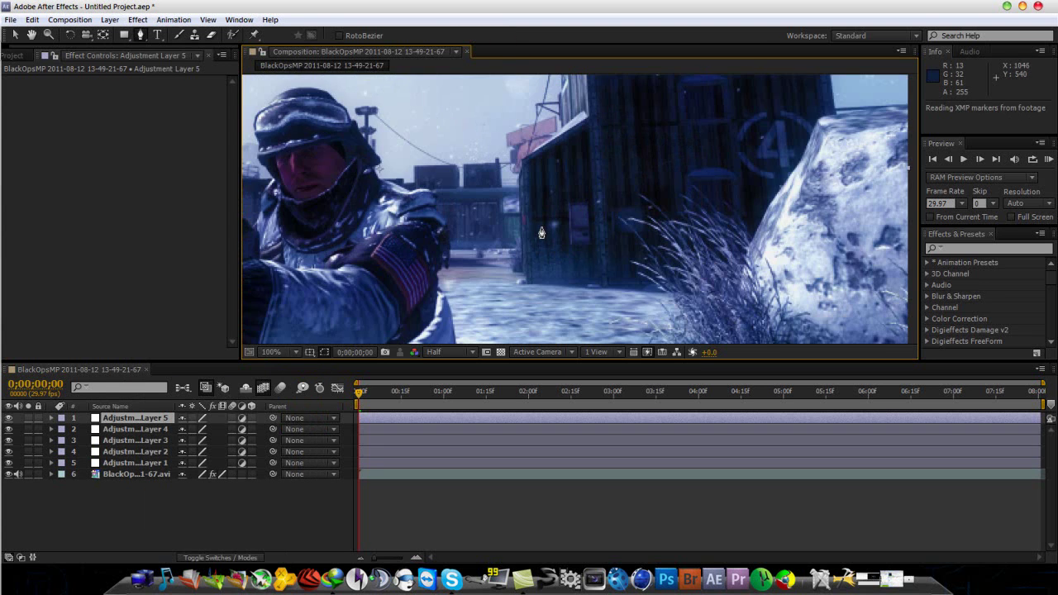
{"action": "scroll", "coordinate": [531, 240], "scroll_direction": "up", "scroll_amount": 1}
{"action": "scroll", "coordinate": [515, 258], "scroll_direction": "down", "scroll_amount": 1}
- Start the mask beside the soldier's shoulder and trace up the building edge
{"action": "left_click", "coordinate": [526, 282]}
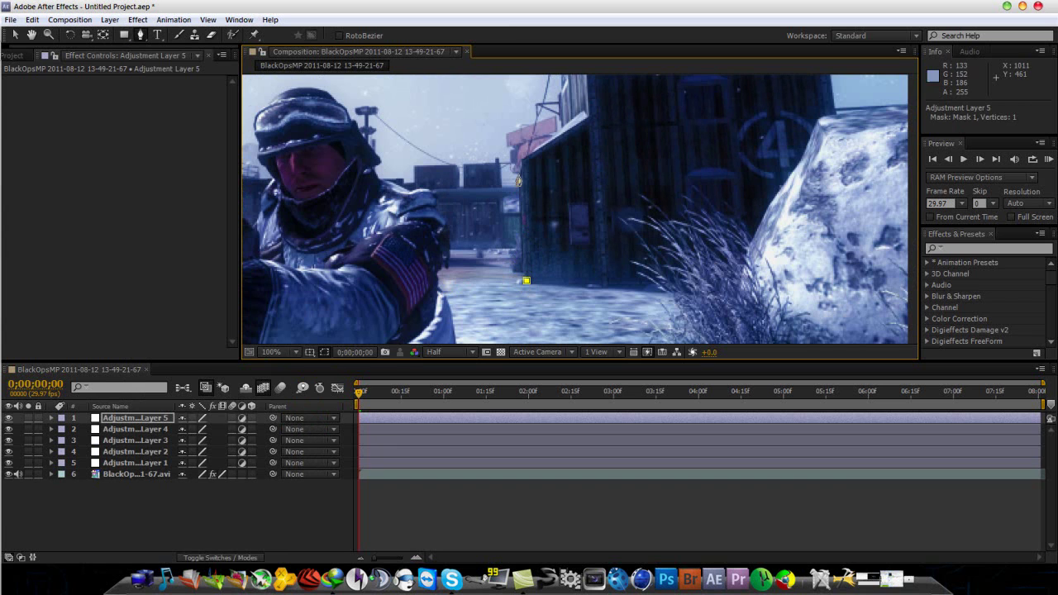
{"action": "key", "text": "ctrl+z"}
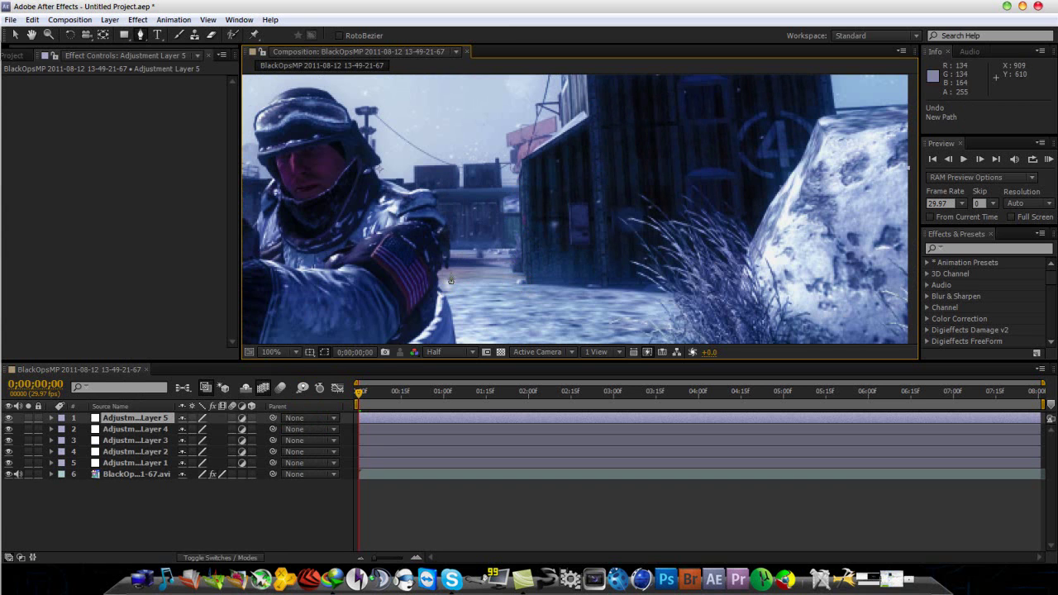
{"action": "left_click", "coordinate": [437, 283]}
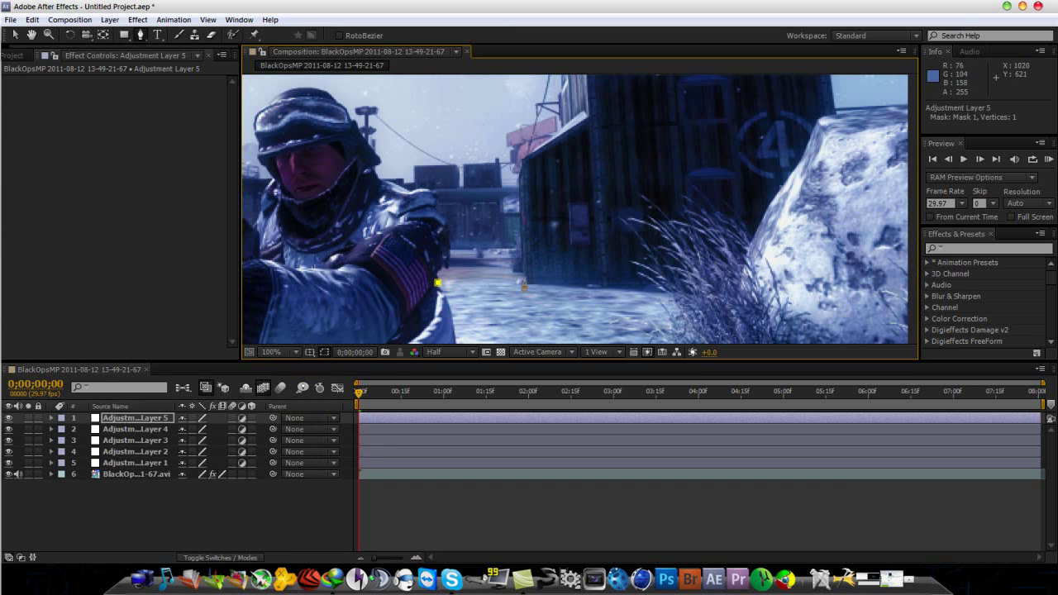
{"action": "left_click", "coordinate": [522, 281]}
{"action": "left_click", "coordinate": [516, 177]}
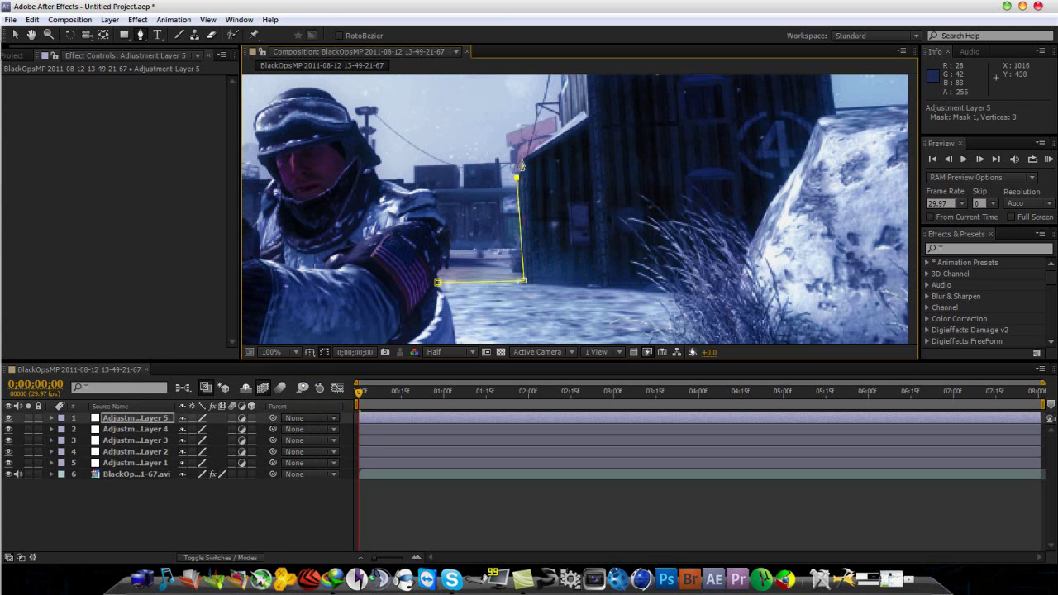
{"action": "left_click", "coordinate": [521, 159]}
{"action": "left_click", "coordinate": [538, 105]}
- Trace the mask up the tower and carry it across above the frame
{"action": "left_click_drag", "start_coordinate": [538, 105], "coordinate": [527, 155]}
{"action": "left_click", "coordinate": [555, 105]}
{"action": "left_click_drag", "start_coordinate": [556, 105], "coordinate": [540, 213]}
{"action": "left_click", "coordinate": [545, 155]}
{"action": "left_click", "coordinate": [581, 142]}
{"action": "left_click", "coordinate": [590, 100]}
{"action": "left_click_drag", "start_coordinate": [594, 64], "coordinate": [723, 125]}
{"action": "left_click", "coordinate": [575, 157]}
{"action": "left_click", "coordinate": [517, 124]}
- Outline the pole top and crossarm, then run down the pole to the rifle and hand
{"action": "left_click_drag", "start_coordinate": [553, 273], "coordinate": [560, 254]}
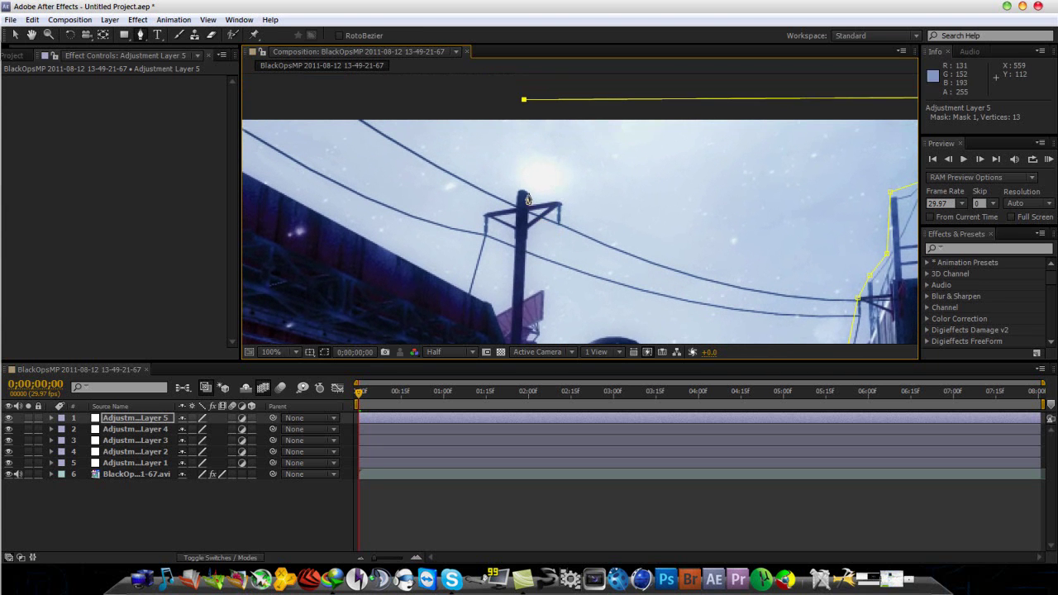
{"action": "left_click", "coordinate": [521, 191]}
{"action": "left_click", "coordinate": [559, 198]}
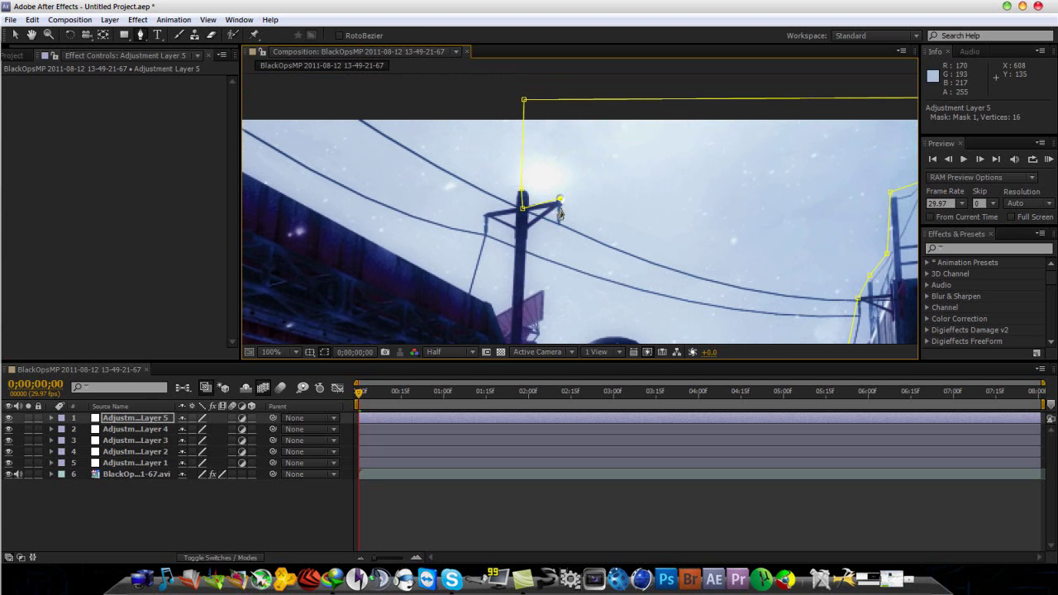
{"action": "left_click", "coordinate": [522, 238]}
{"action": "left_click_drag", "start_coordinate": [533, 281], "coordinate": [537, 207]}
{"action": "left_click_drag", "start_coordinate": [539, 281], "coordinate": [549, 193]}
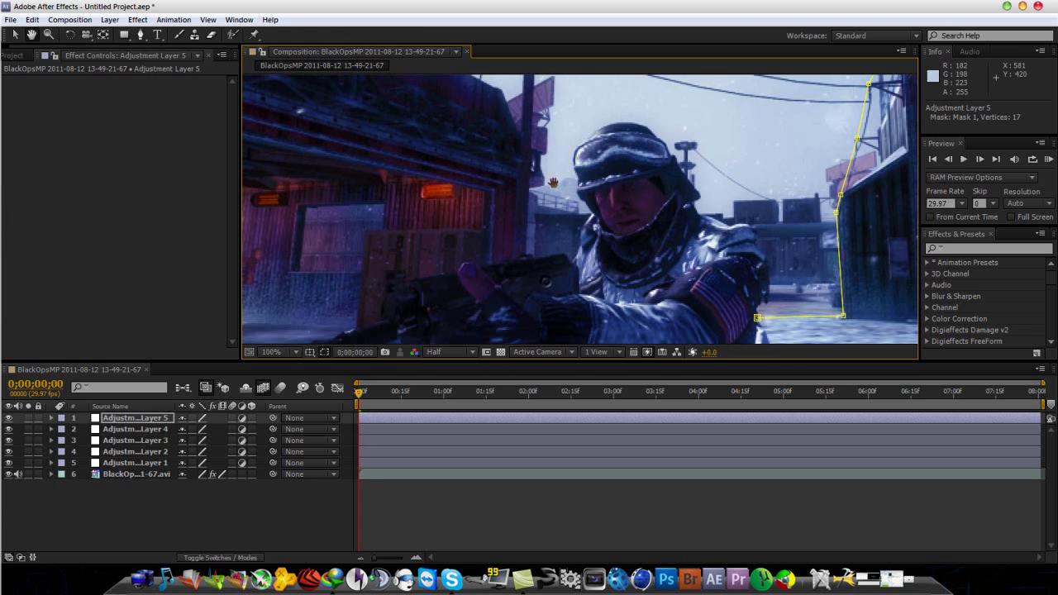
{"action": "left_click", "coordinate": [522, 257]}
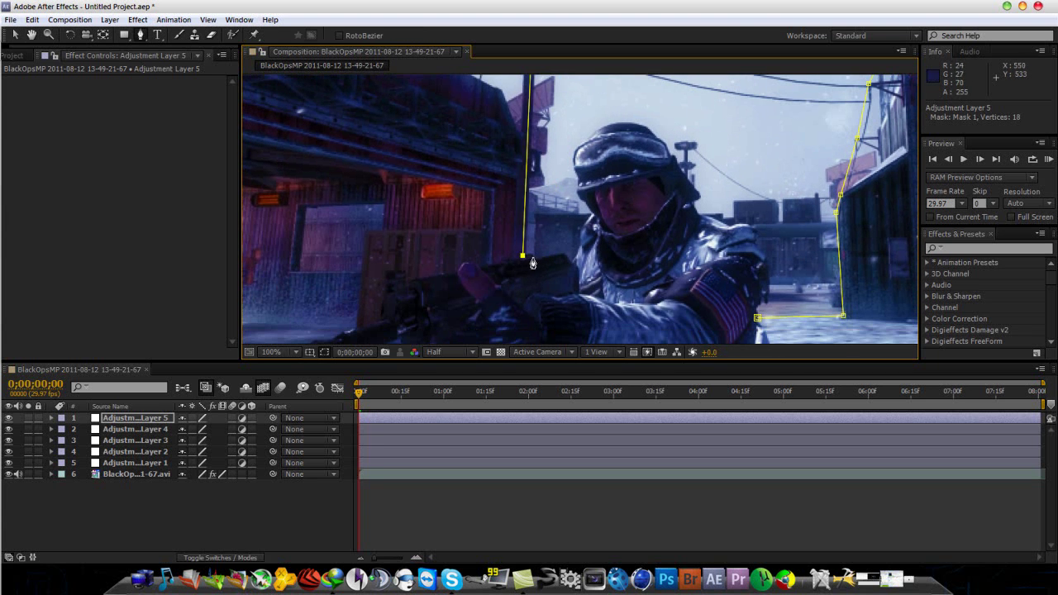
{"action": "left_click", "coordinate": [533, 258]}
{"action": "left_click", "coordinate": [558, 252]}
{"action": "left_click", "coordinate": [572, 262]}
{"action": "left_click", "coordinate": [579, 247]}
- Trace the mask along the soldier's face, over the helmet and down to the shoulder
{"action": "left_click", "coordinate": [579, 230]}
{"action": "left_click", "coordinate": [593, 215]}
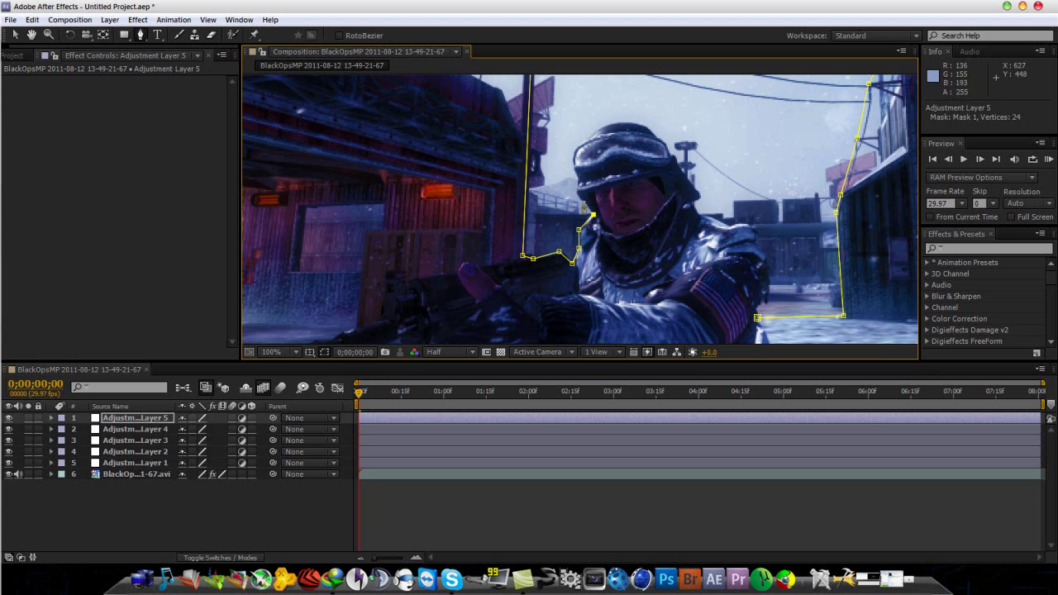
{"action": "left_click", "coordinate": [577, 189]}
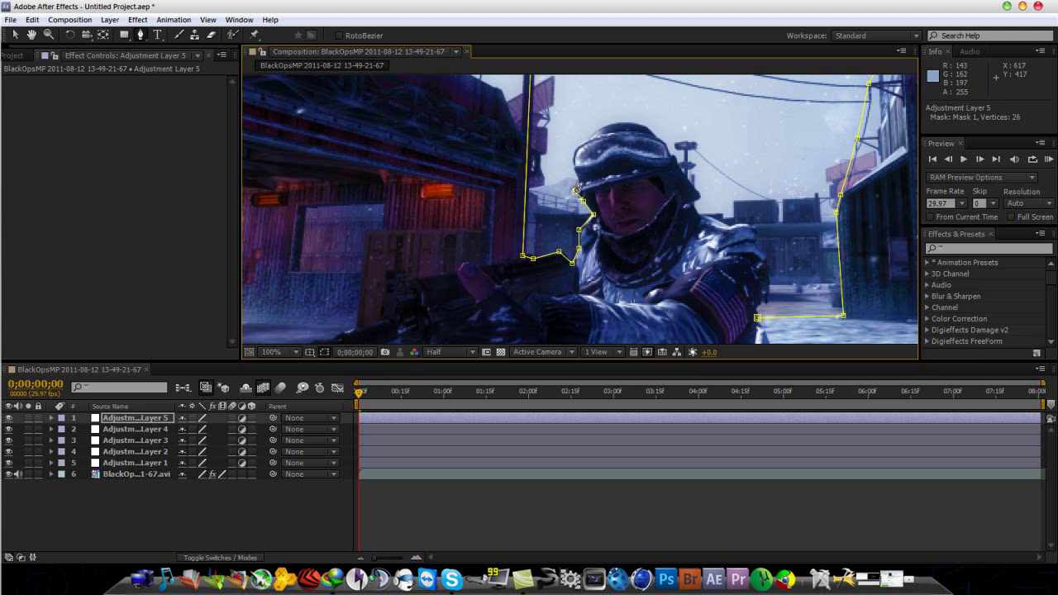
{"action": "left_click", "coordinate": [584, 138]}
{"action": "left_click", "coordinate": [604, 125]}
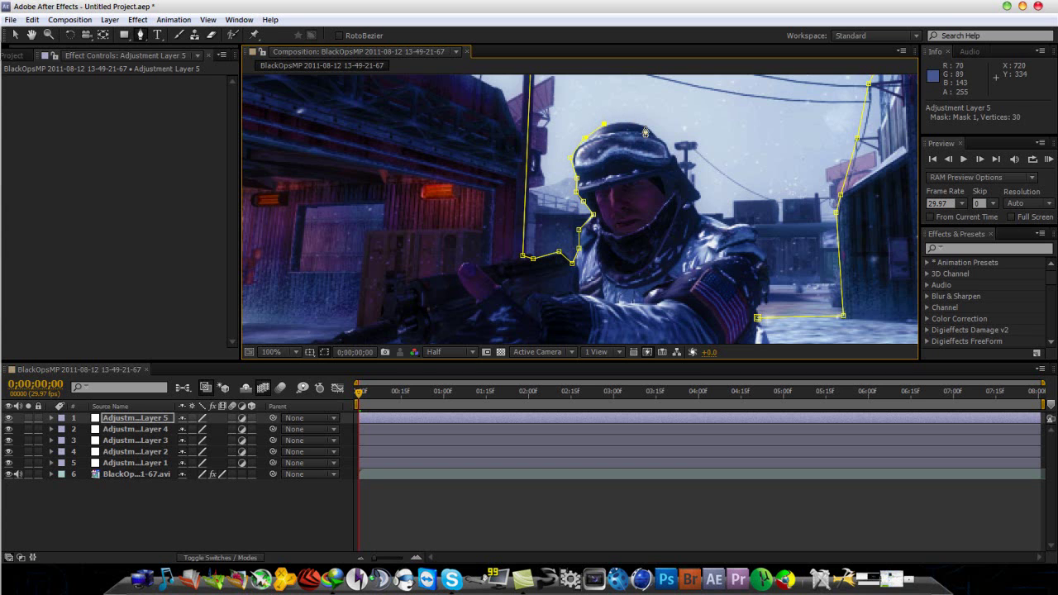
{"action": "left_click", "coordinate": [643, 127]}
{"action": "left_click", "coordinate": [657, 140]}
{"action": "left_click", "coordinate": [674, 153]}
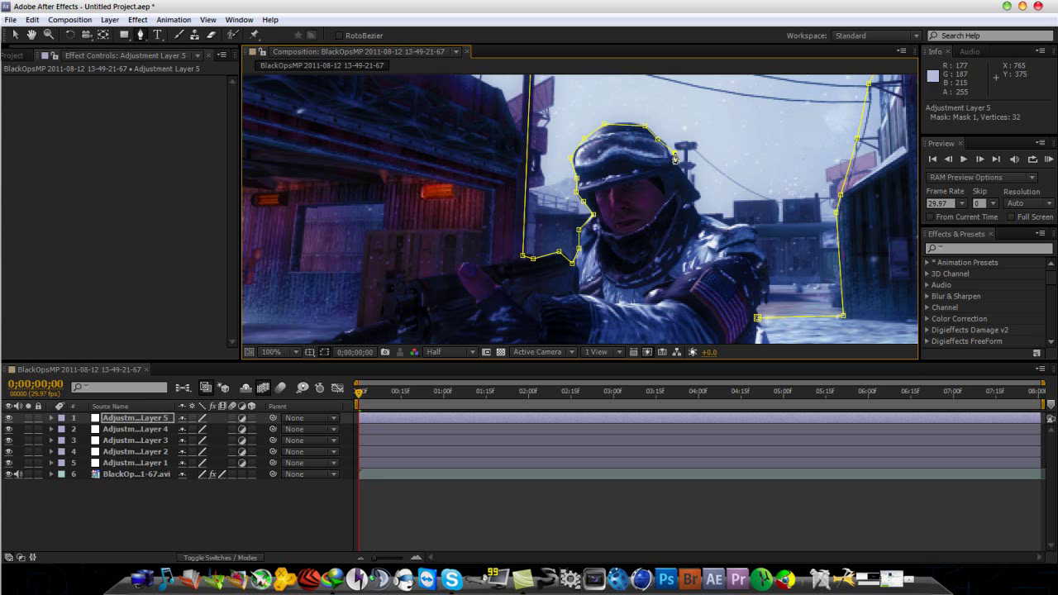
{"action": "left_click", "coordinate": [698, 214]}
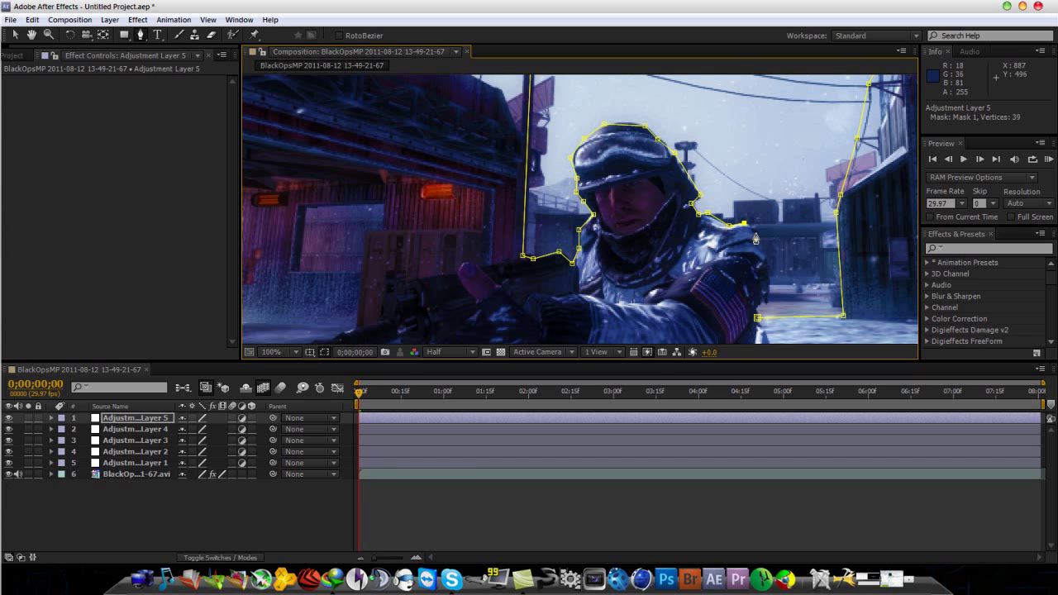
{"action": "left_click", "coordinate": [756, 234]}
{"action": "left_click", "coordinate": [756, 243]}
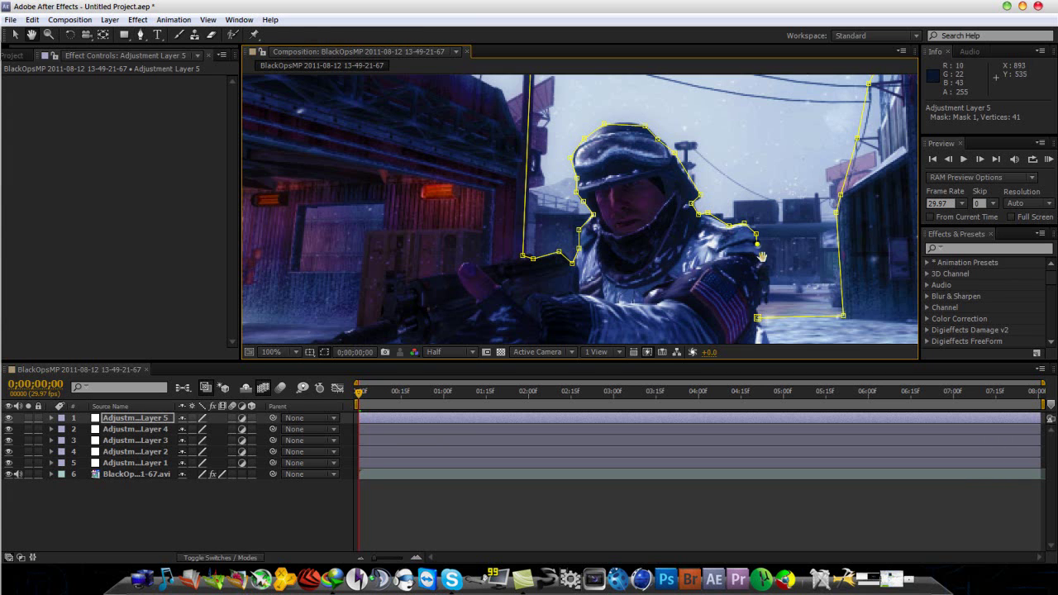
- Finish the 45-vertex mask past the shoulder patch and down the soldier's arm
{"action": "left_click_drag", "start_coordinate": [749, 265], "coordinate": [656, 230]}
{"action": "scroll", "coordinate": [656, 231], "scroll_direction": "up", "scroll_amount": 2}
{"action": "left_click", "coordinate": [369, 147]}
{"action": "scroll", "coordinate": [388, 173], "scroll_direction": "down", "scroll_amount": 3}
{"action": "scroll", "coordinate": [566, 224], "scroll_direction": "up", "scroll_amount": 2}
{"action": "scroll", "coordinate": [566, 225], "scroll_direction": "up", "scroll_amount": 1}
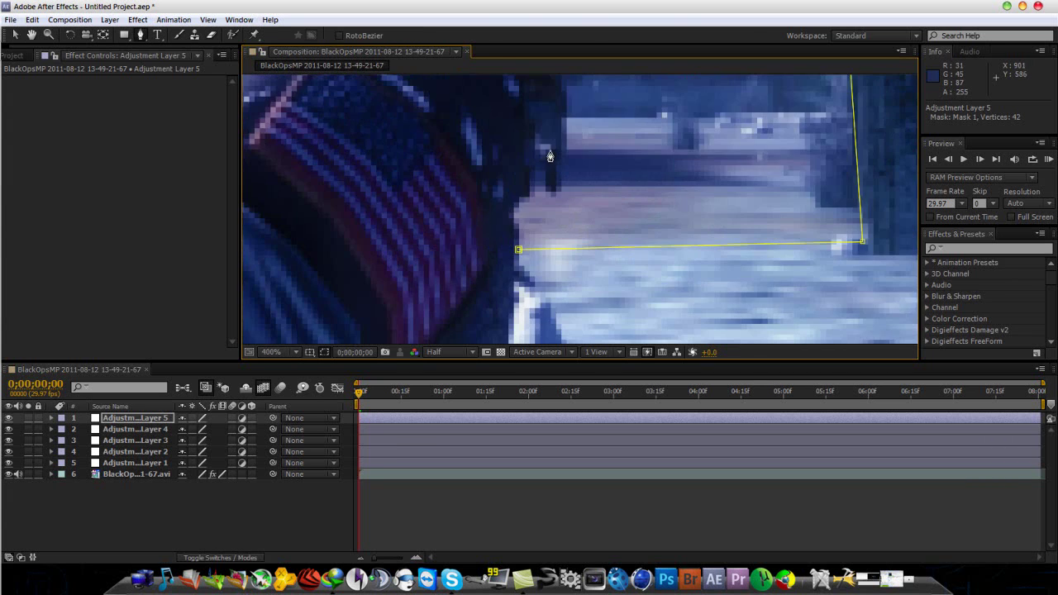
{"action": "scroll", "coordinate": [550, 156], "scroll_direction": "down", "scroll_amount": 1}
{"action": "left_click", "coordinate": [570, 138]}
{"action": "left_click", "coordinate": [567, 188]}
{"action": "left_click", "coordinate": [547, 206]}
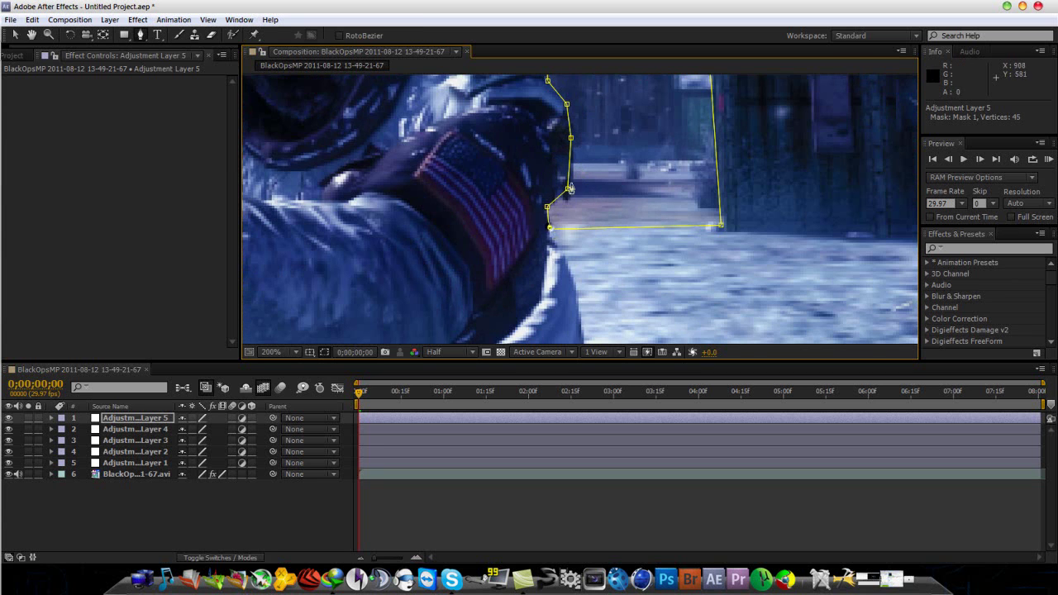
{"action": "scroll", "coordinate": [551, 233], "scroll_direction": "down", "scroll_amount": 5}
{"action": "scroll", "coordinate": [536, 188], "scroll_direction": "up", "scroll_amount": 2}
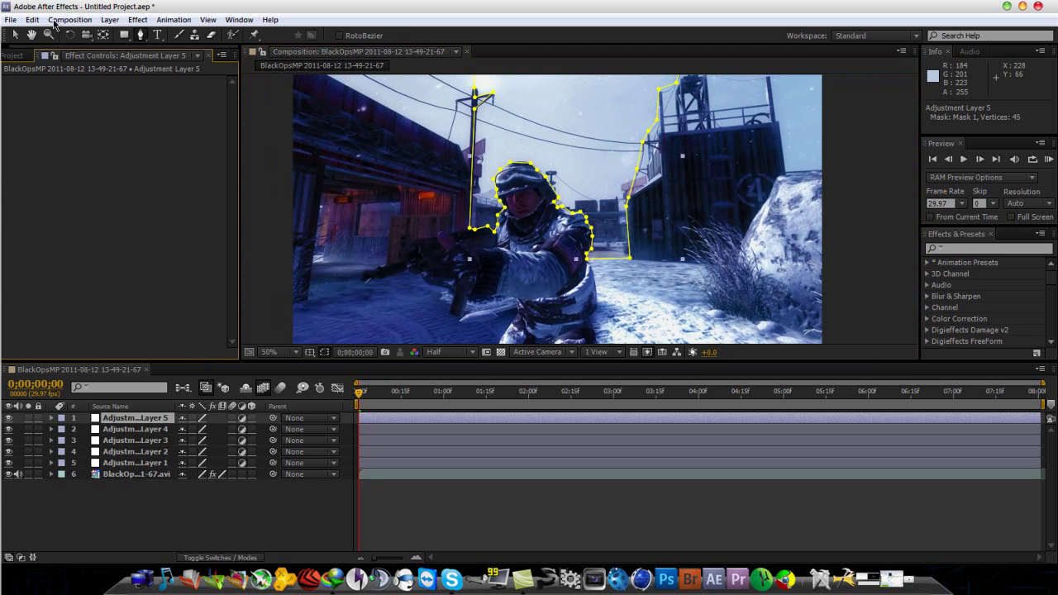
- Apply Gaussian Blur at 4.5 blurriness to Adjustment Layer 1, then select Adjustment Layer 2
{"action": "left_click", "coordinate": [69, 19]}
{"action": "mouse_move", "coordinate": [121, 17]}
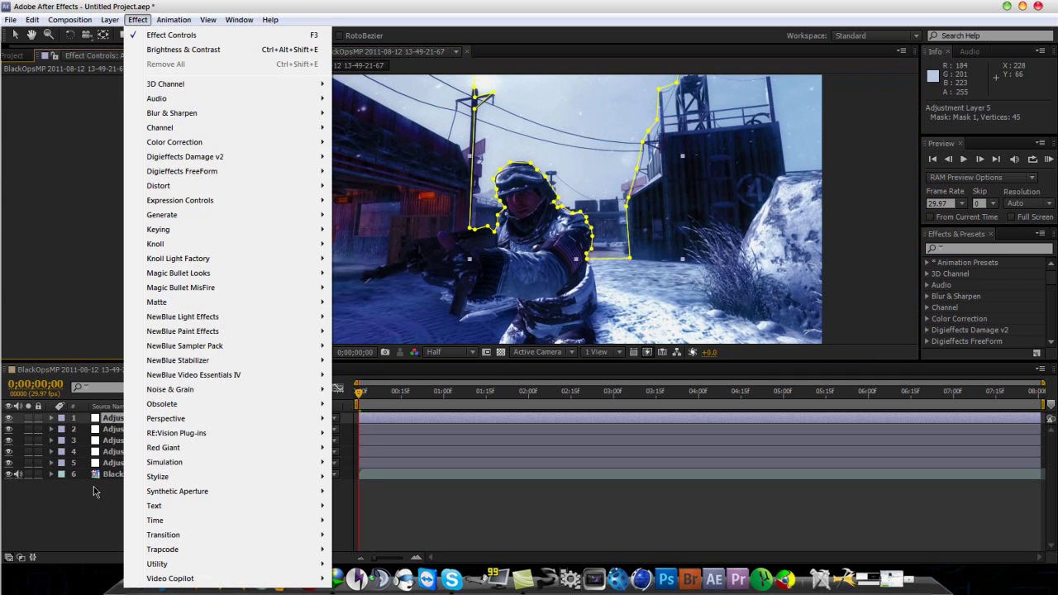
{"action": "left_click", "coordinate": [106, 465]}
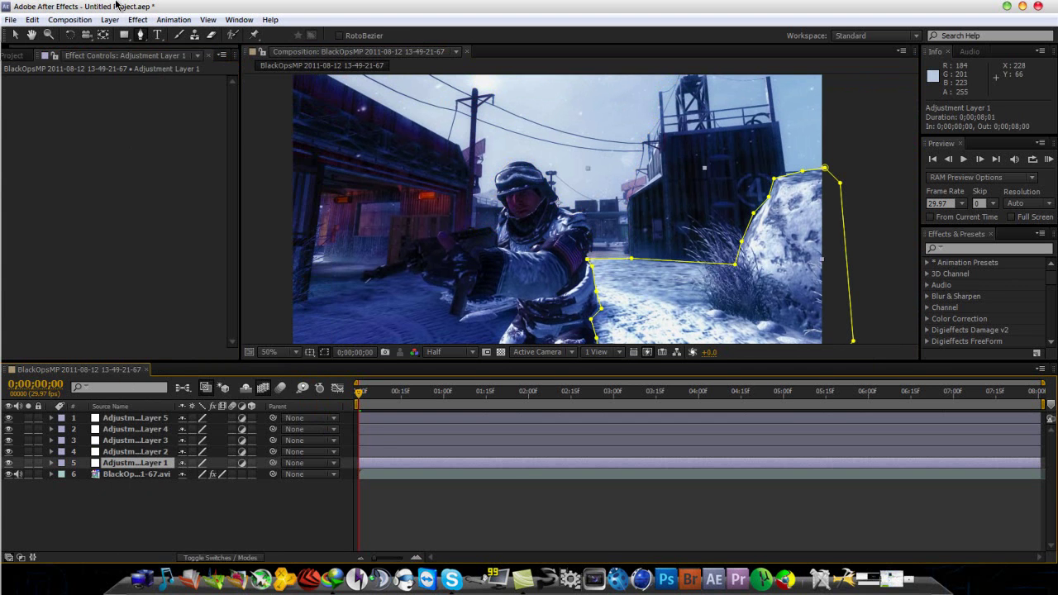
{"action": "left_click", "coordinate": [139, 21]}
{"action": "mouse_move", "coordinate": [235, 113]}
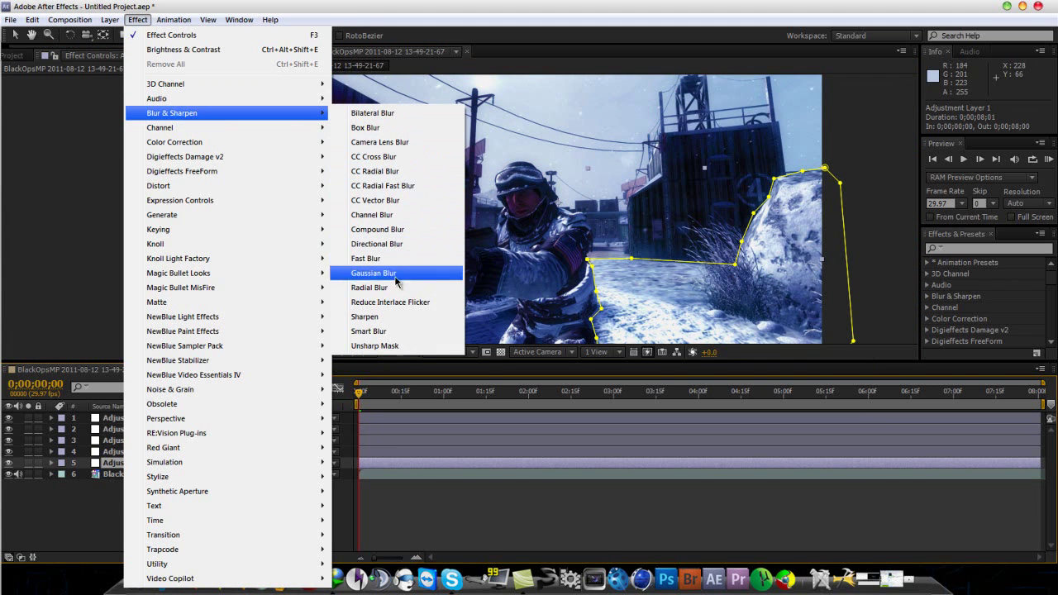
{"action": "left_click", "coordinate": [373, 273]}
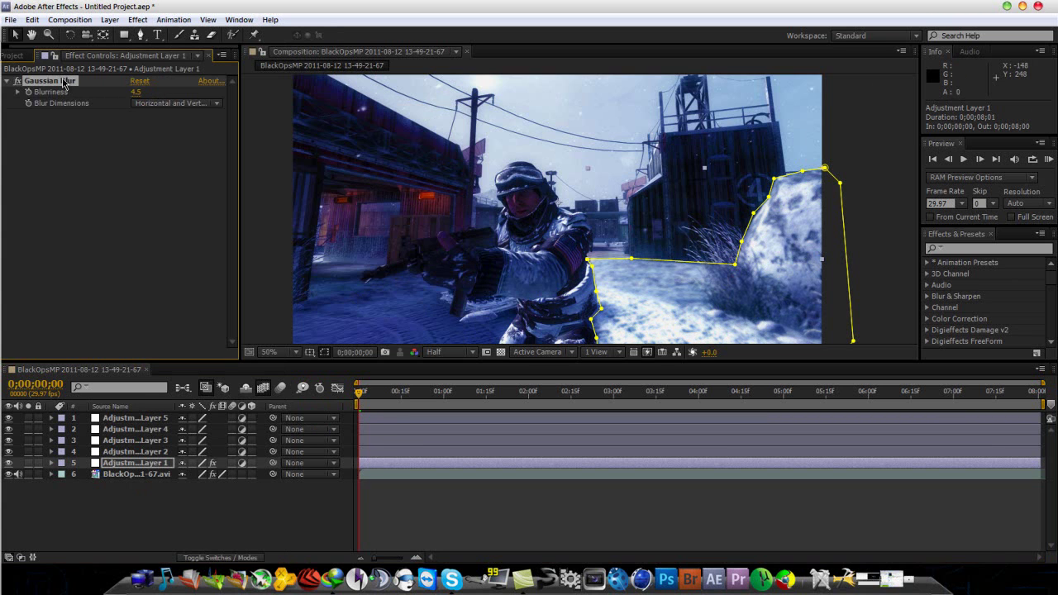
{"action": "left_click", "coordinate": [124, 452]}
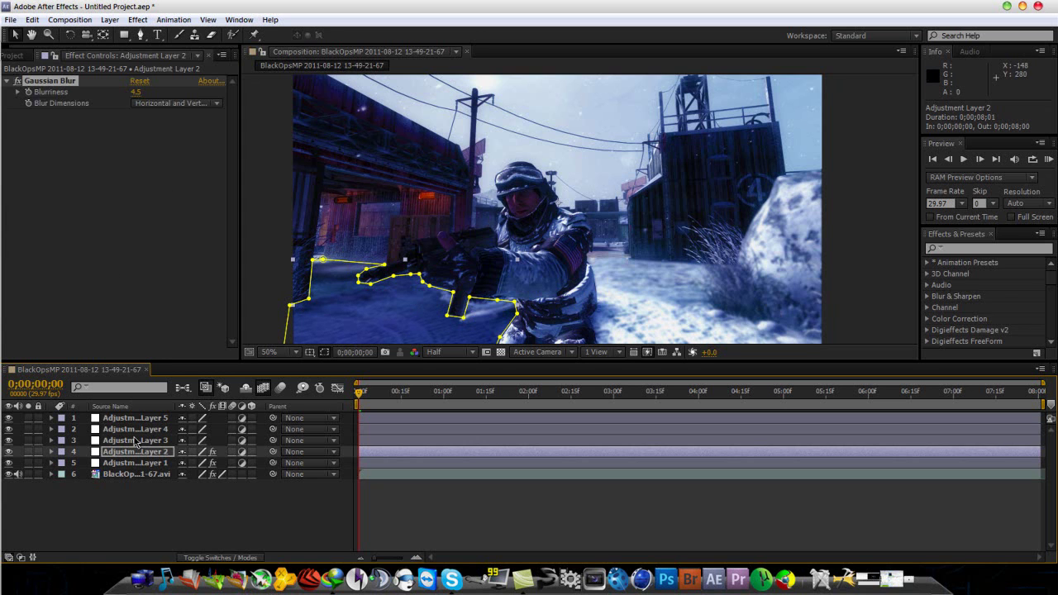
- Paste the Gaussian Blur onto Adjustment Layer 3 at 7.5 blurriness
{"action": "left_click", "coordinate": [135, 441]}
{"action": "key", "text": "ctrl+v"}
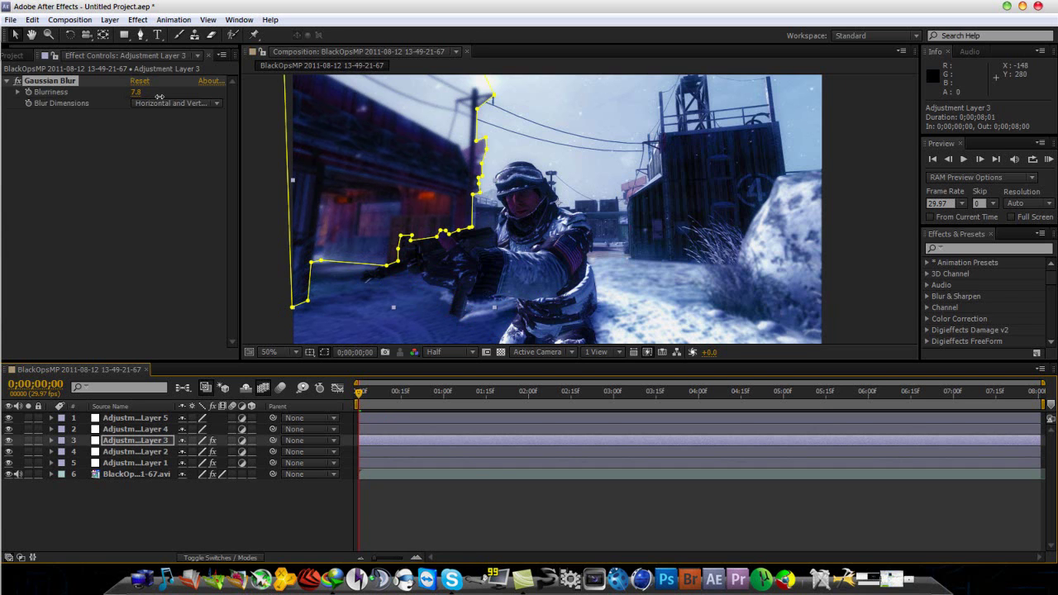
{"action": "left_click", "coordinate": [91, 91]}
{"action": "key", "text": "super"}
{"action": "key", "text": "super"}
- Copy the Gaussian Blur onto Adjustment Layers 4 and 5, with layer 5 at 10.0 blurriness
{"action": "left_click", "coordinate": [66, 81]}
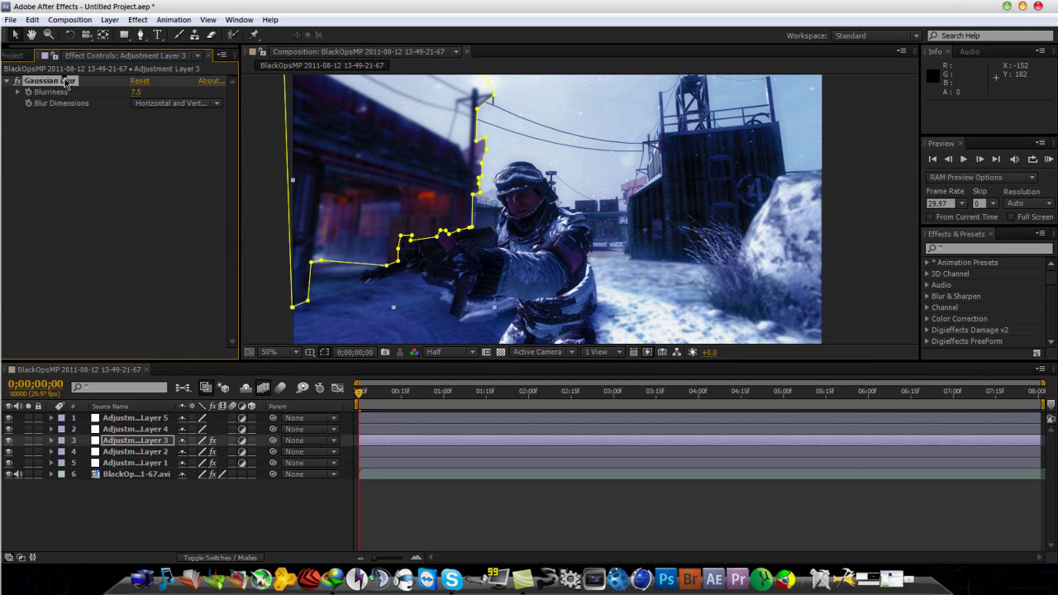
{"action": "left_click", "coordinate": [116, 430]}
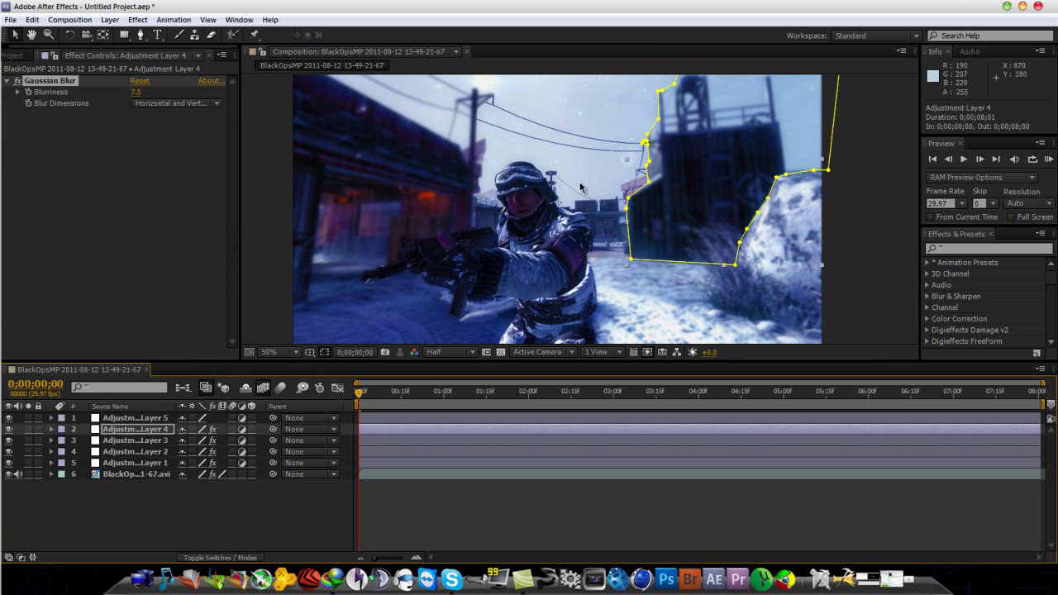
{"action": "left_click", "coordinate": [141, 418]}
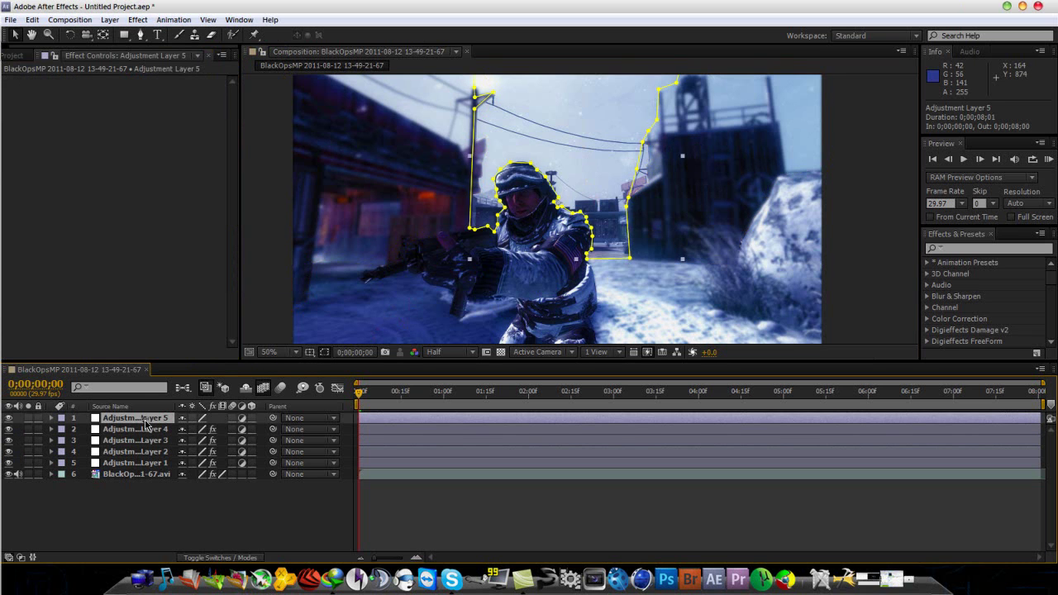
{"action": "key", "text": "ctrl+v"}
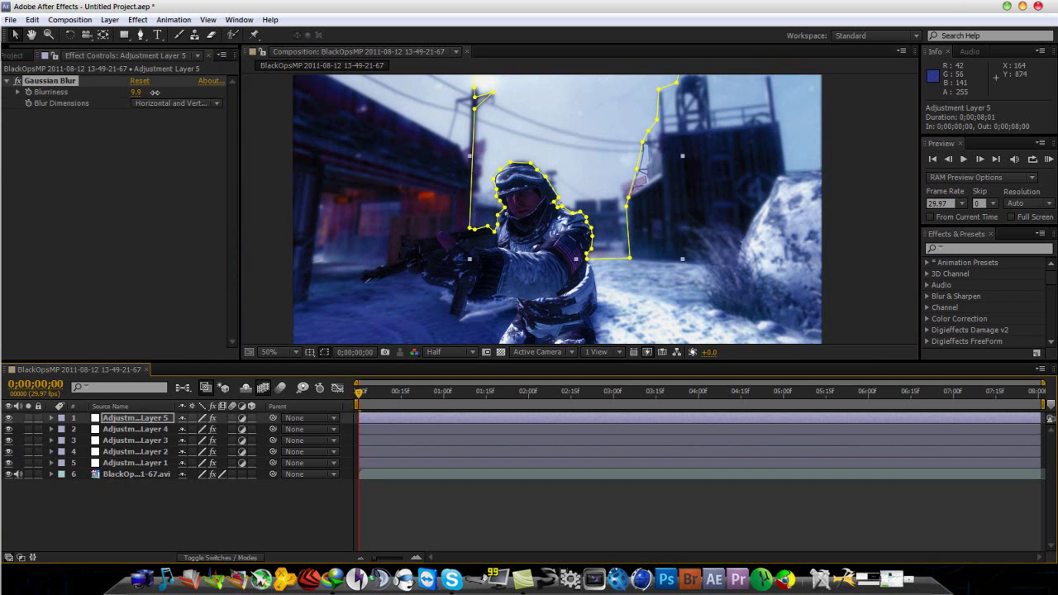
{"action": "left_click", "coordinate": [838, 240]}
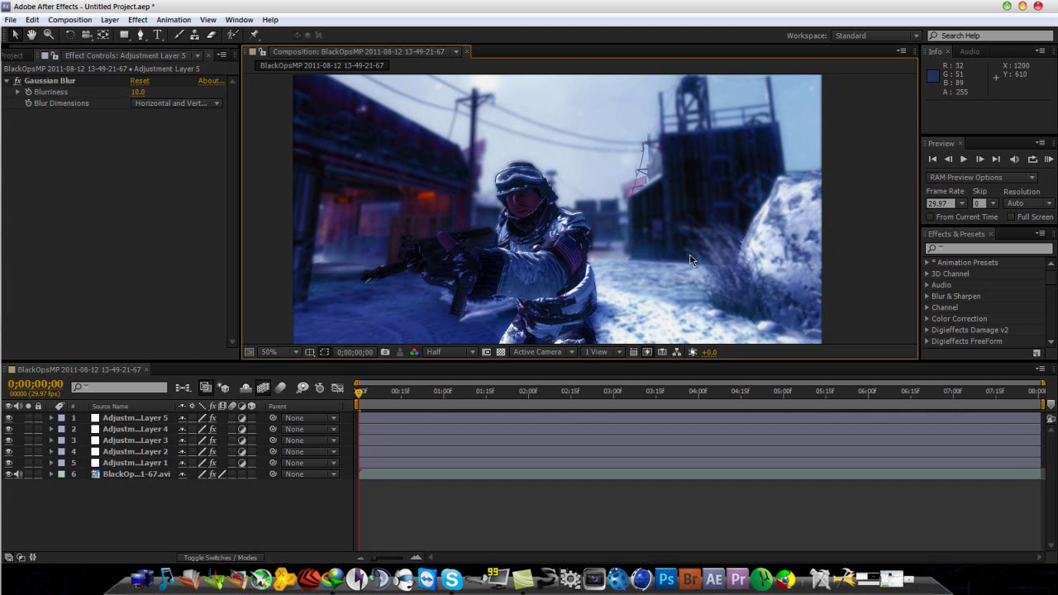
{"action": "key", "text": "period"}
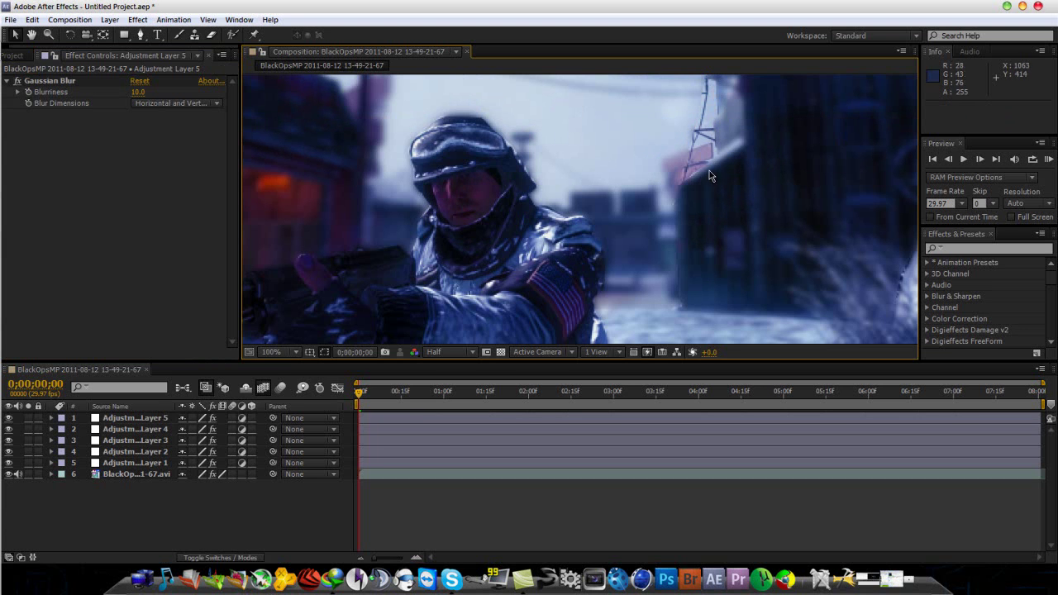
{"action": "left_click_drag", "start_coordinate": [708, 171], "coordinate": [685, 170]}
{"action": "key", "text": "comma"}
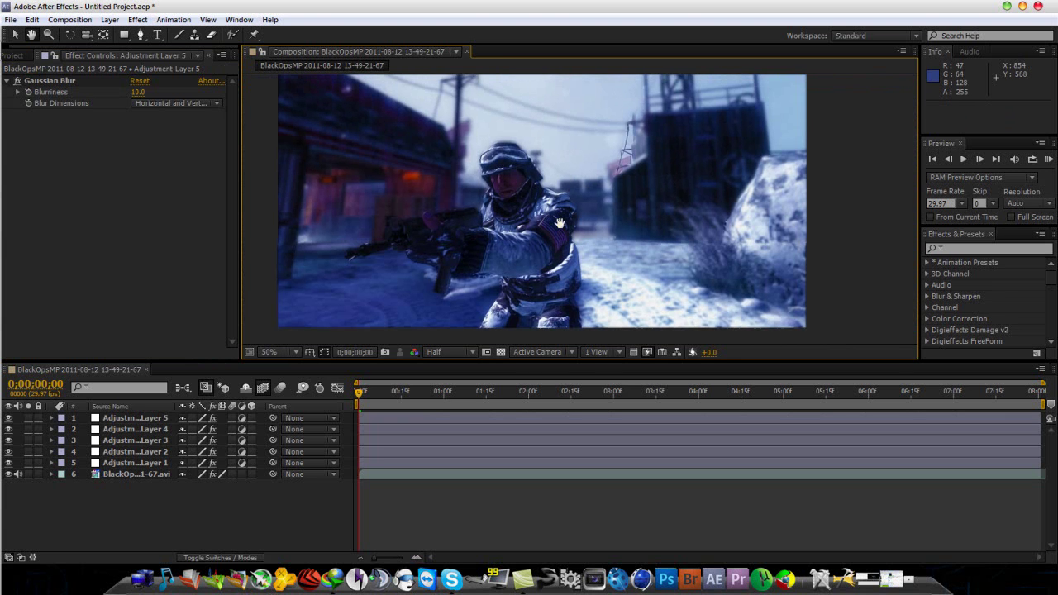
{"action": "left_click_drag", "start_coordinate": [561, 240], "coordinate": [589, 252]}
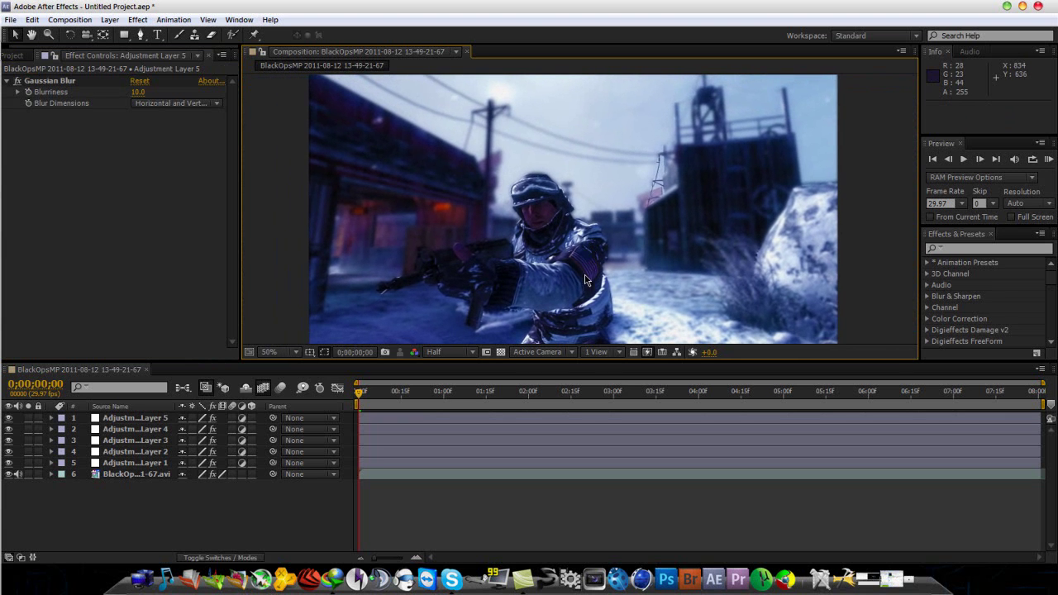